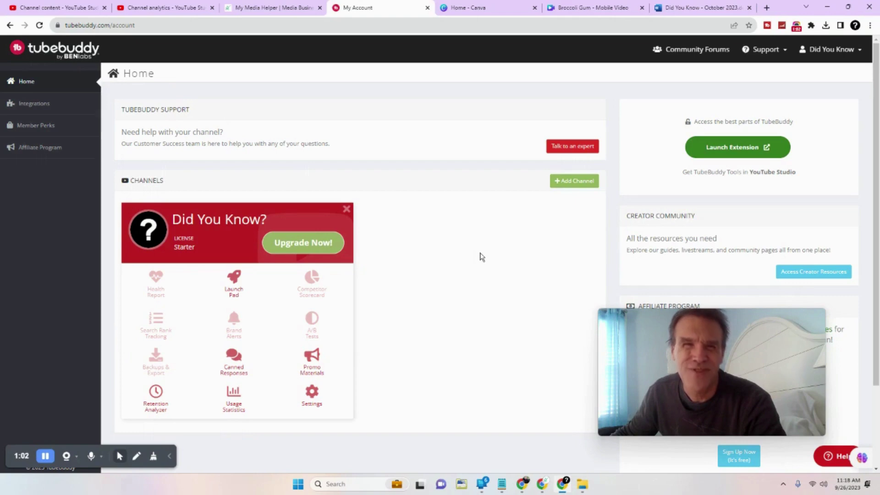
# - Switch to the YouTube Studio channel content and open the Ellis Island video's details at its tags
pyautogui.click(75, 7)
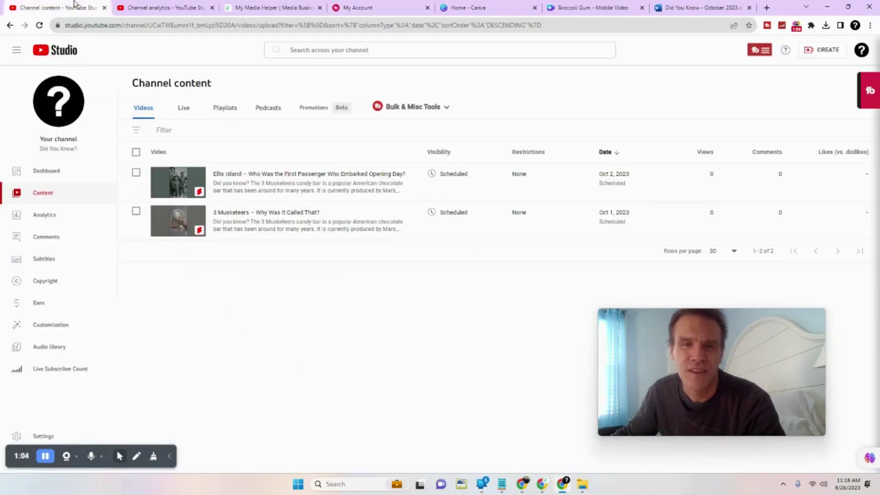
pyautogui.click(246, 176)
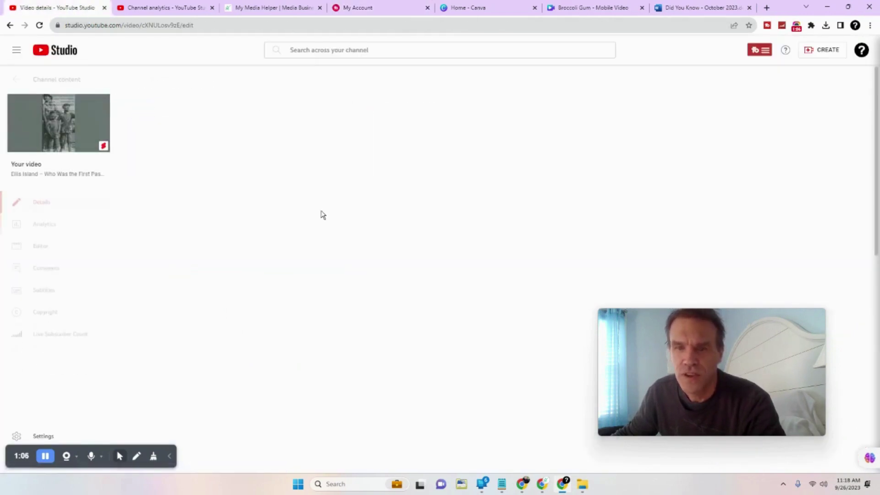
pyautogui.scroll(-10, 305, 191)
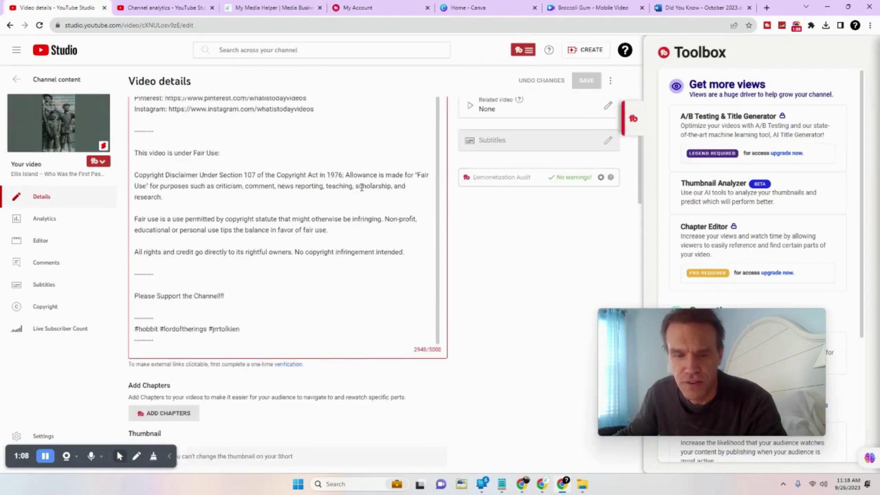
pyautogui.scroll(6, 359, 195)
pyautogui.scroll(2, 132, 126)
pyautogui.scroll(-8, 243, 164)
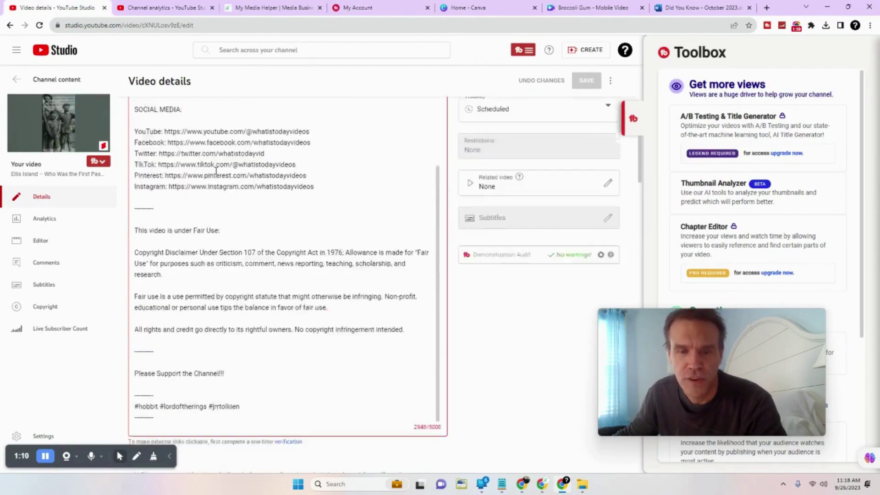
pyautogui.scroll(-10, 243, 164)
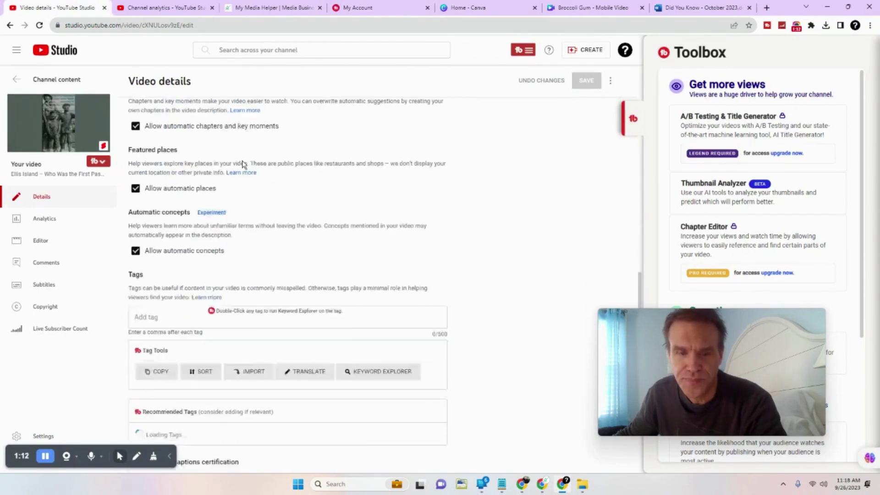
# - Enter "ellis island" as a video tag and reveal its related search terms
pyautogui.click(156, 258)
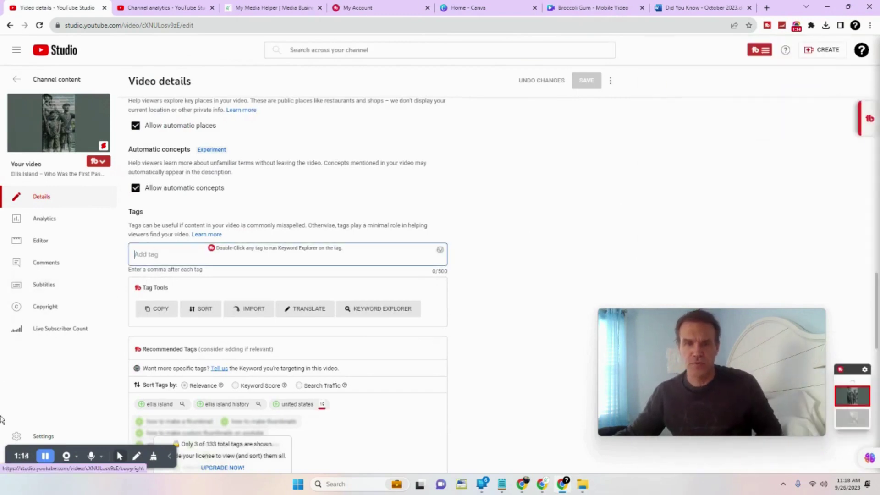
pyautogui.write('ellis island')
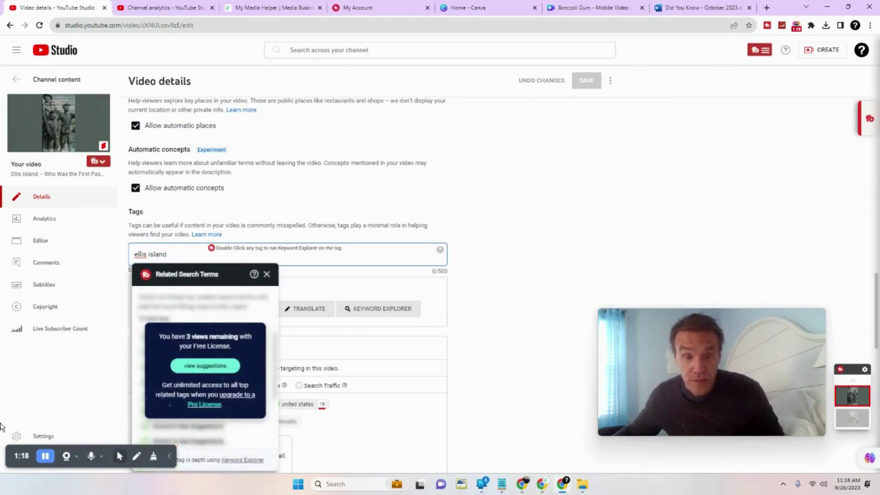
pyautogui.click(215, 371)
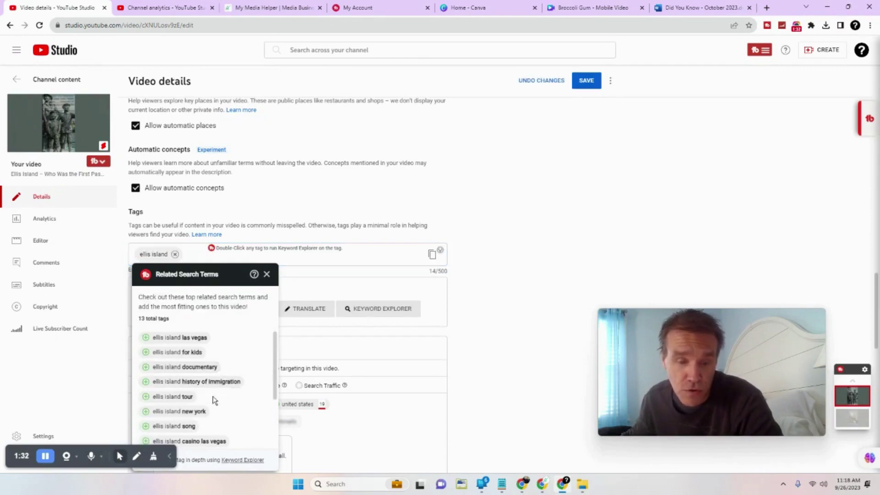
# - Add the suggested tags "ellis island new york", "ellis island history" and "ellis island immigrants", and close the suggestions
pyautogui.click(197, 413)
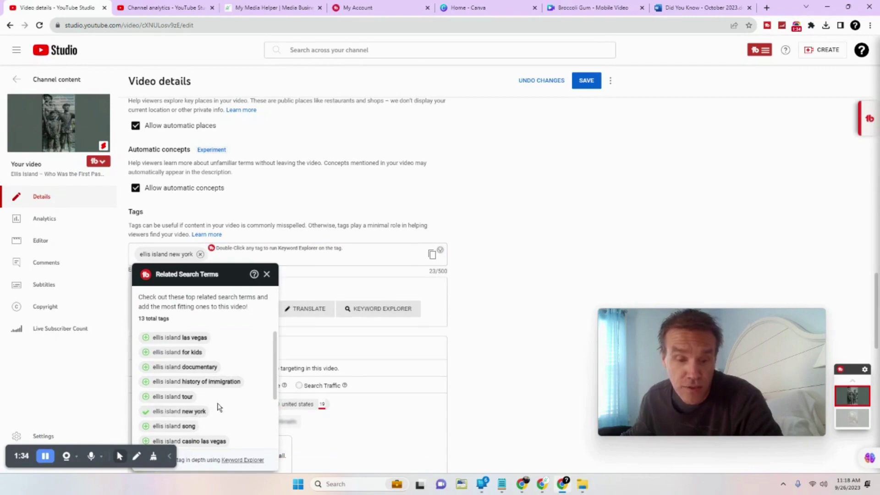
pyautogui.scroll(-1, 217, 407)
pyautogui.scroll(-3, 241, 413)
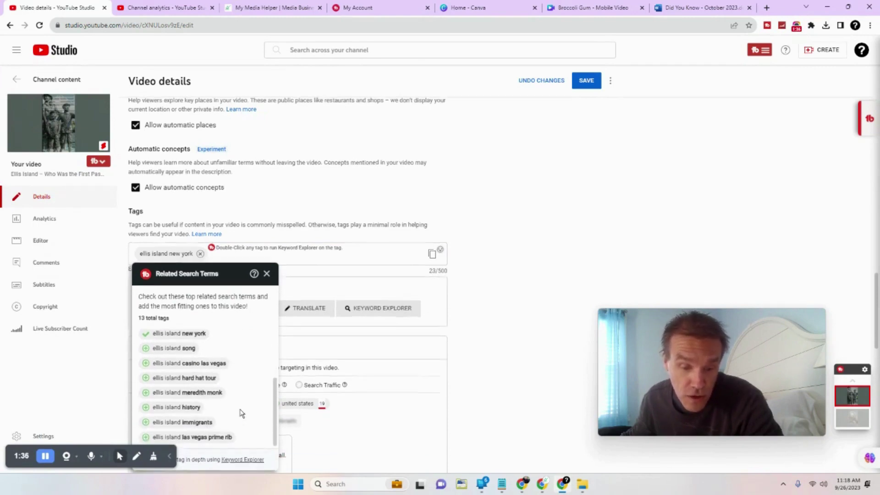
pyautogui.click(194, 362)
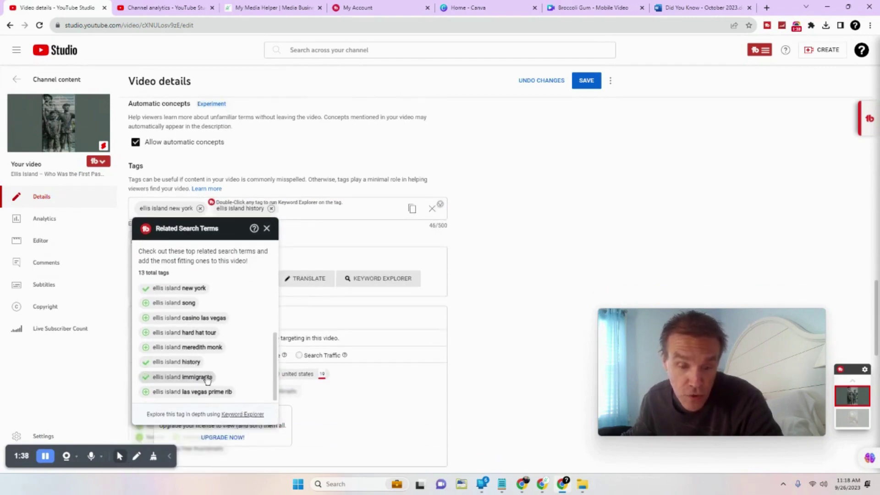
pyautogui.click(207, 378)
pyautogui.scroll(-2, 225, 375)
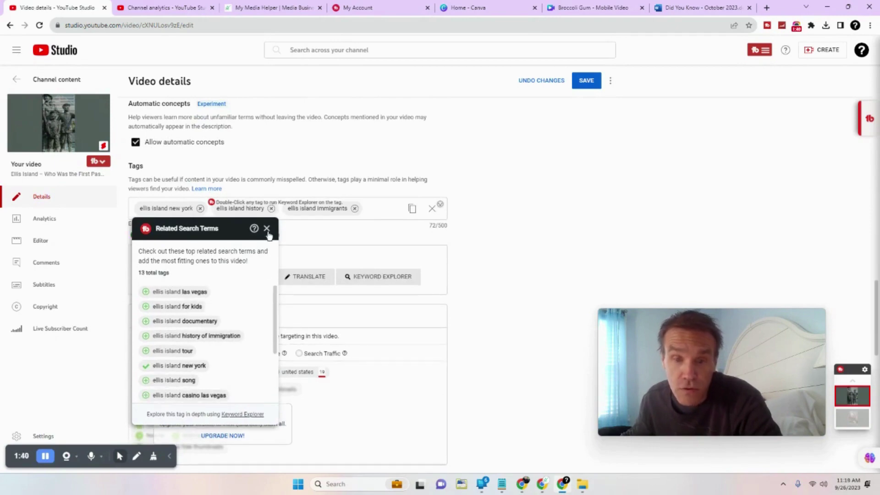
pyautogui.click(266, 229)
# - Enter "statue of liberty" as another tag and reveal its related search terms
pyautogui.scroll(1, 216, 264)
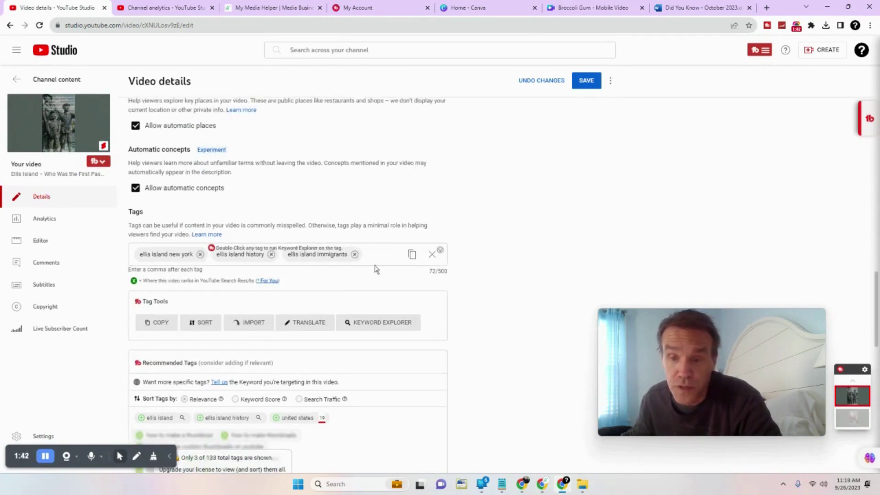
pyautogui.write('st')
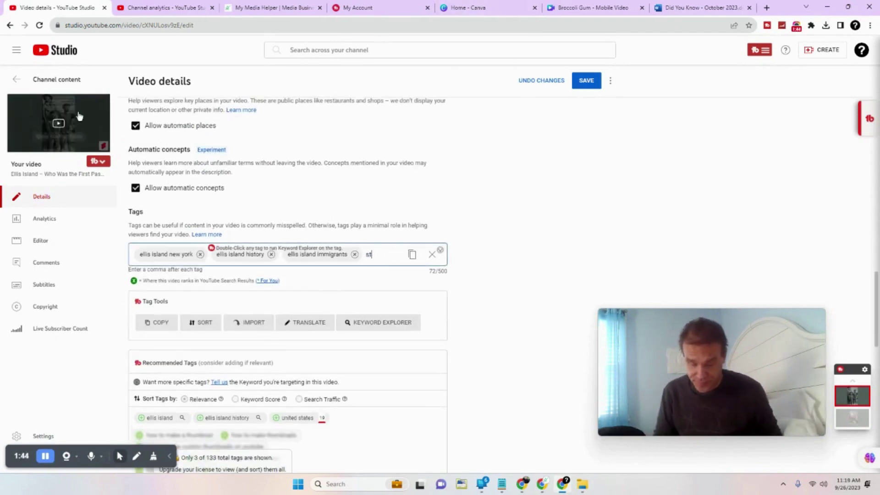
pyautogui.write('atue of li')
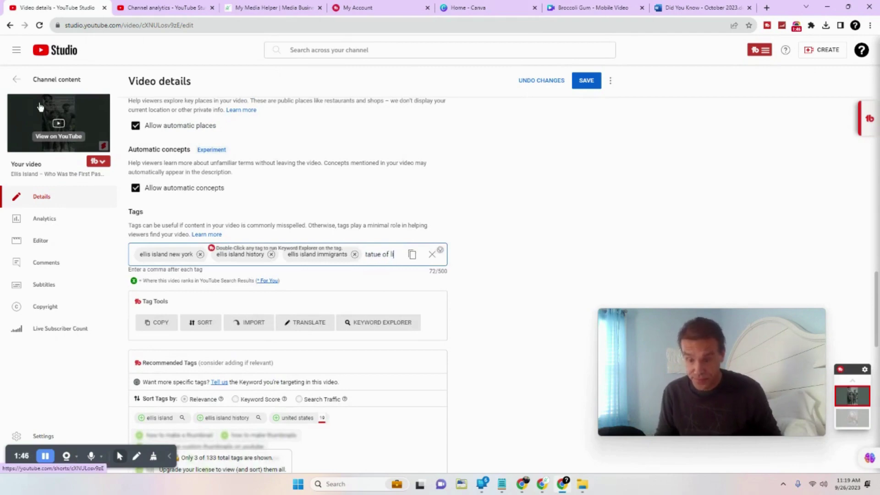
pyautogui.write('berty')
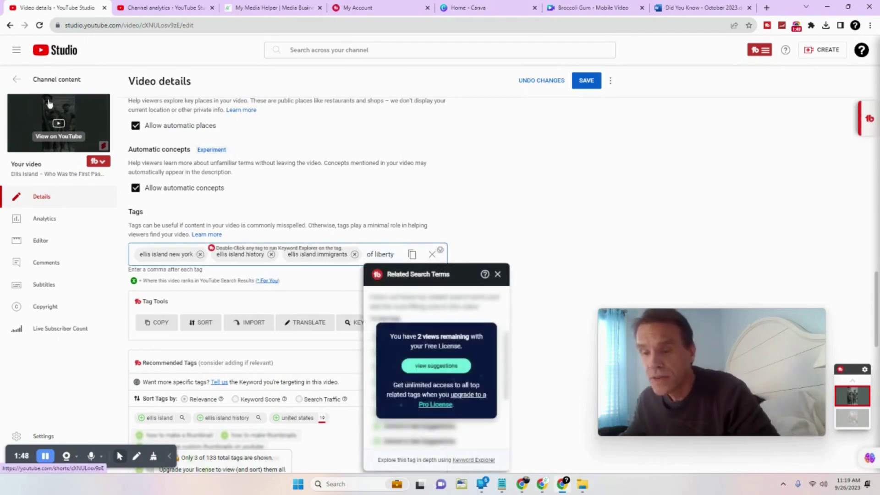
pyautogui.click(459, 369)
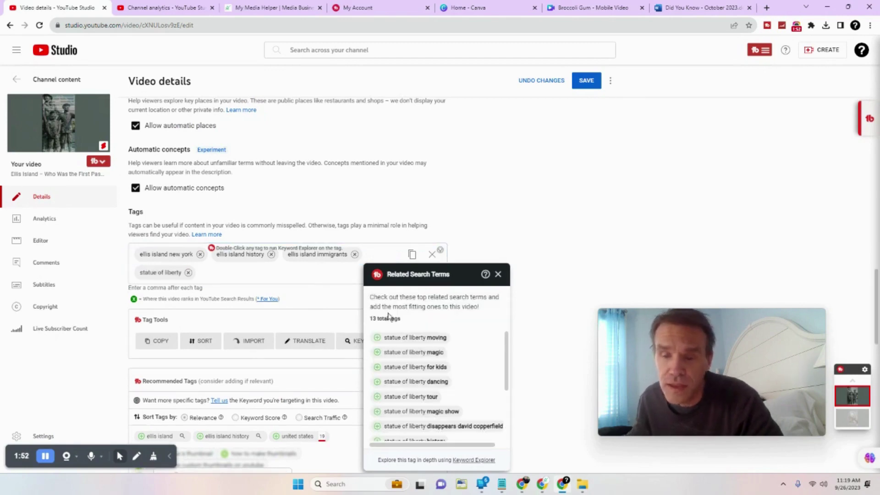
# - Review the related search terms, add the suggested tag "statue of liberty history", and close the suggestions
pyautogui.scroll(-3, 414, 289)
pyautogui.scroll(-2, 424, 273)
pyautogui.scroll(2, 426, 271)
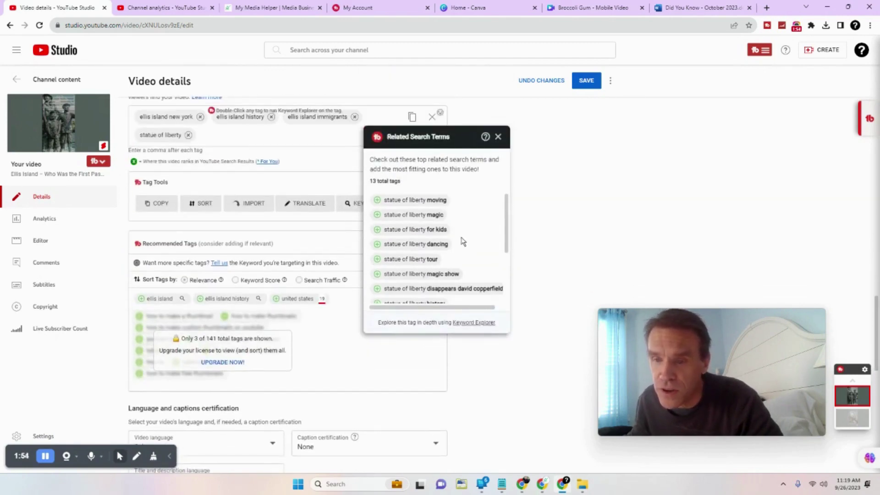
pyautogui.scroll(-2, 464, 252)
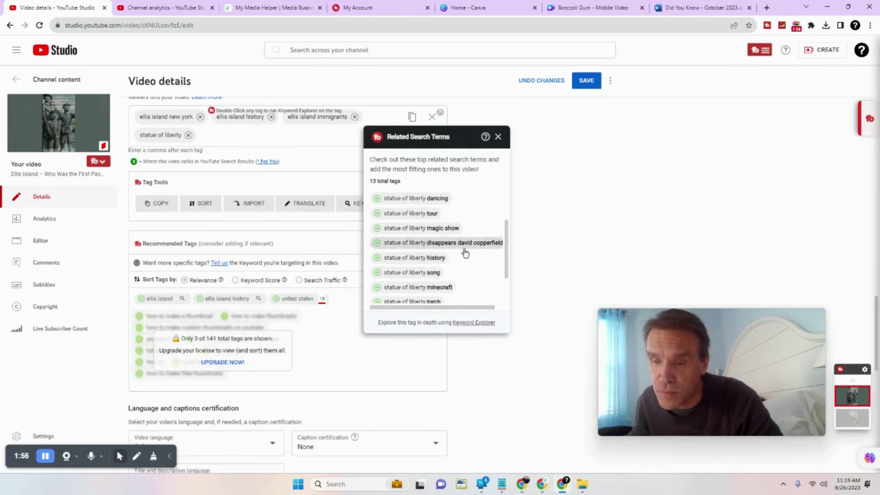
pyautogui.click(437, 258)
pyautogui.scroll(-2, 469, 271)
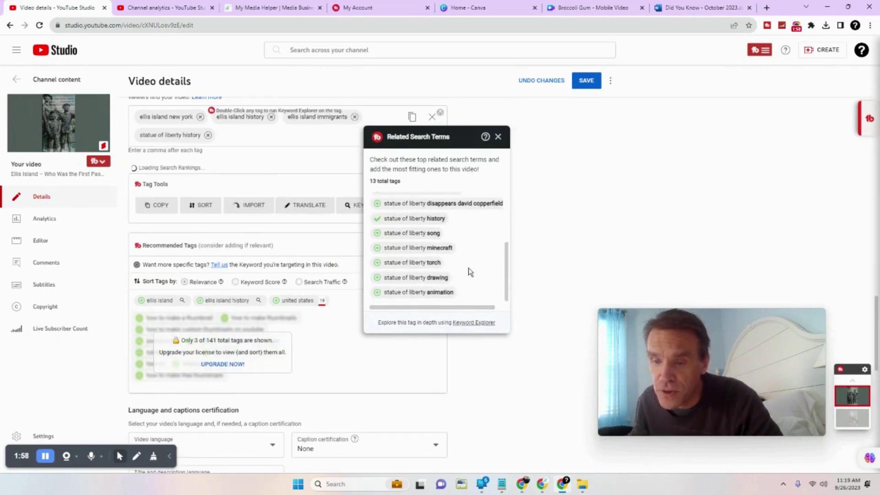
pyautogui.scroll(-2, 466, 266)
pyautogui.scroll(4, 462, 254)
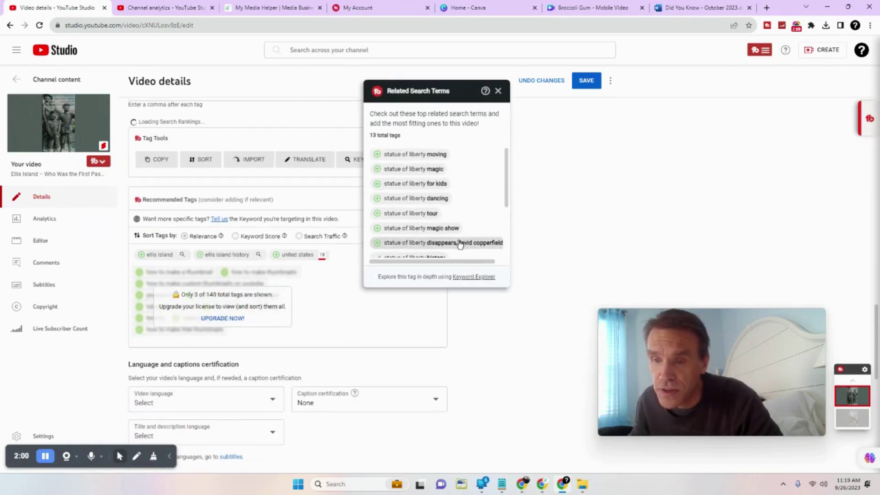
pyautogui.scroll(1, 462, 238)
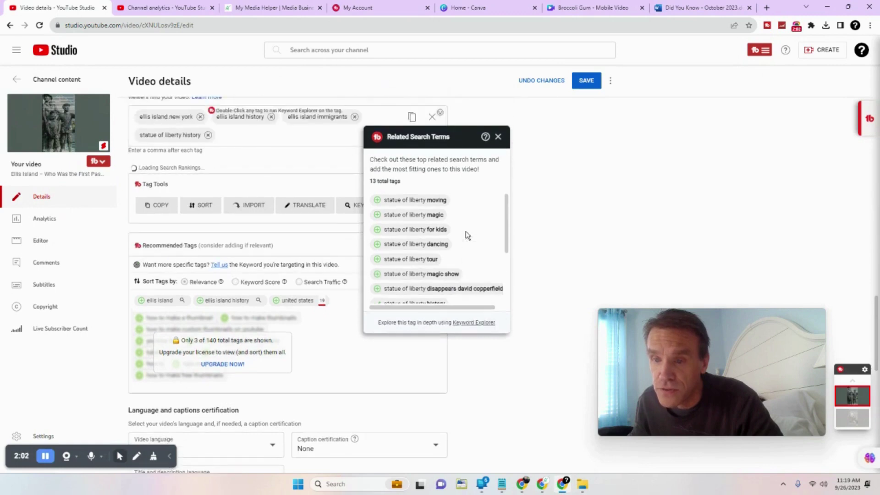
pyautogui.click(498, 137)
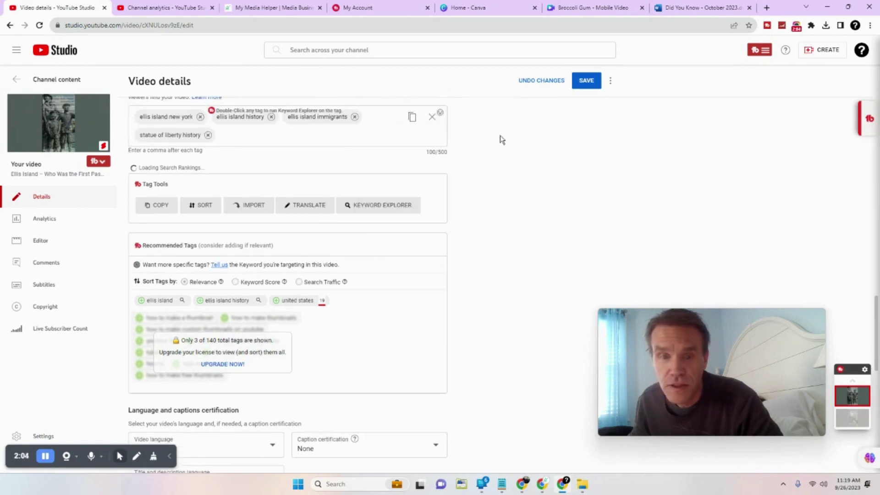
# - Enter "new york city" as a tag and replace it with the shorter term "new york"
pyautogui.click(253, 135)
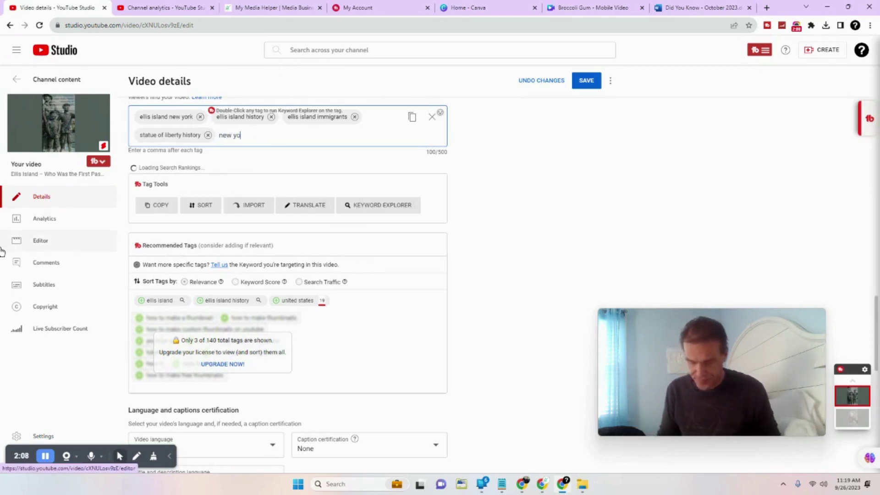
pyautogui.write('new york city,')
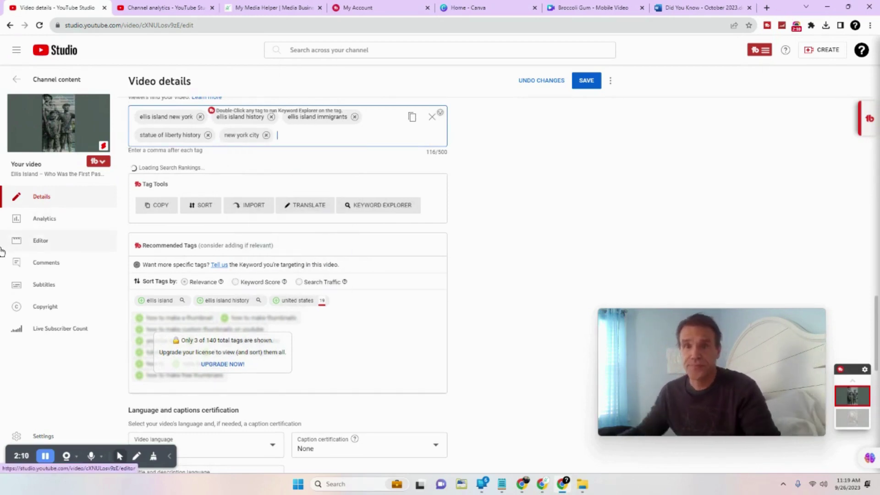
pyautogui.click(266, 135)
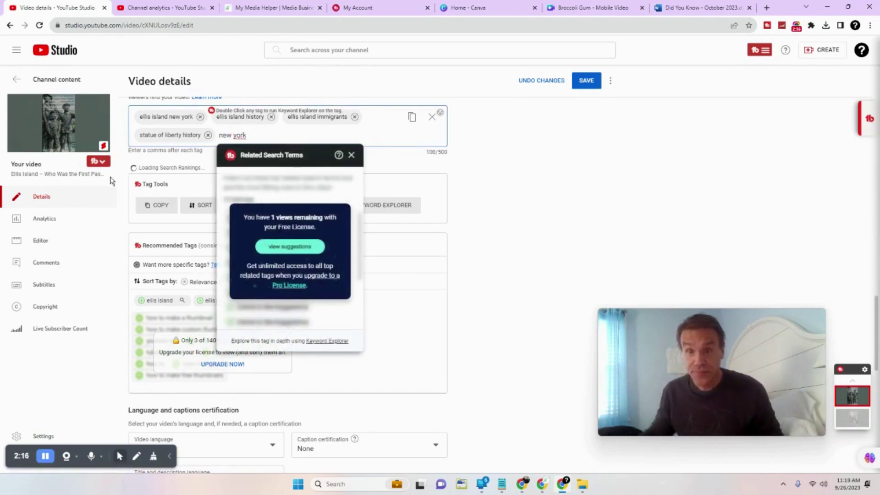
# - Reveal the related search terms for "new york", add the suggested tag "new york city", and close the suggestions
pyautogui.click(296, 248)
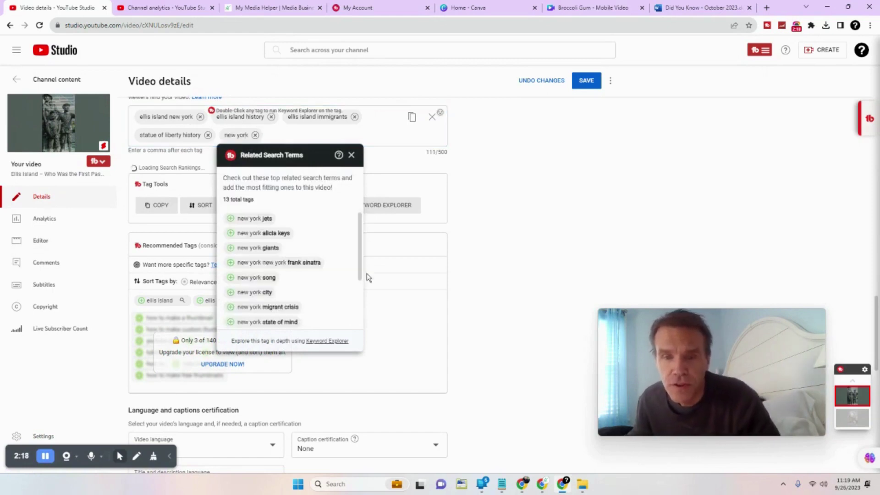
pyautogui.scroll(-1, 326, 251)
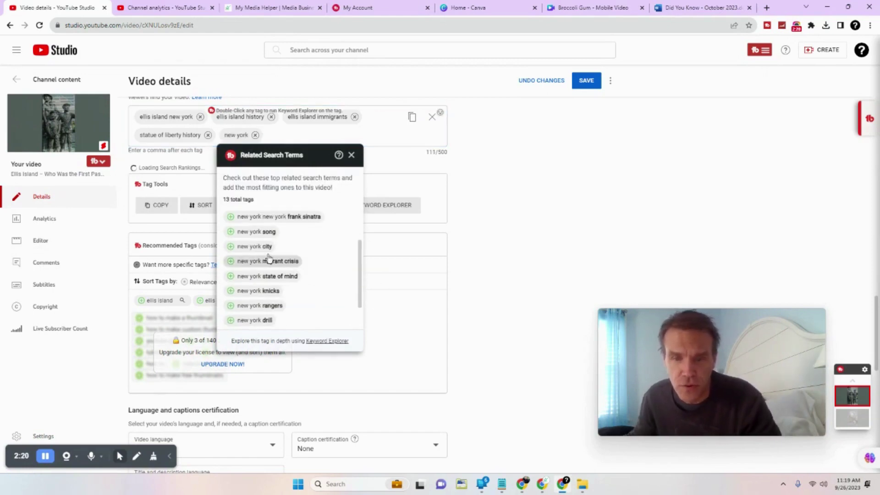
pyautogui.click(268, 246)
pyautogui.scroll(-1, 325, 273)
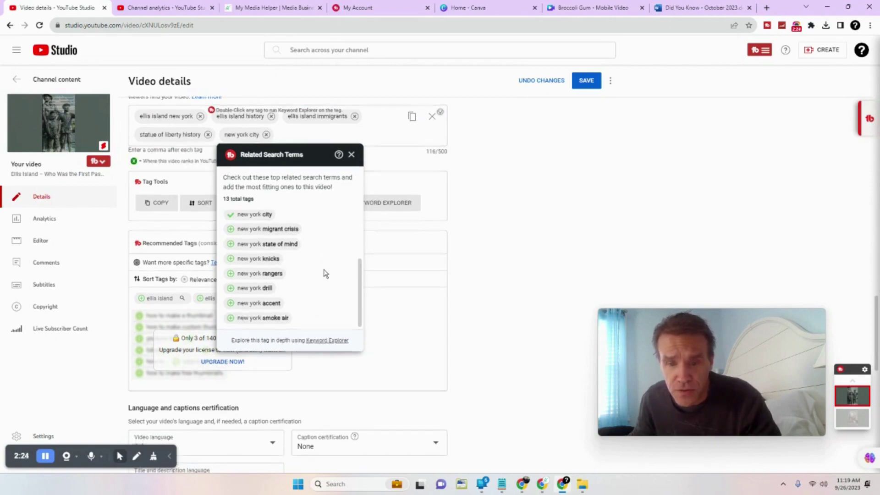
pyautogui.scroll(-1, 326, 274)
pyautogui.scroll(2, 325, 266)
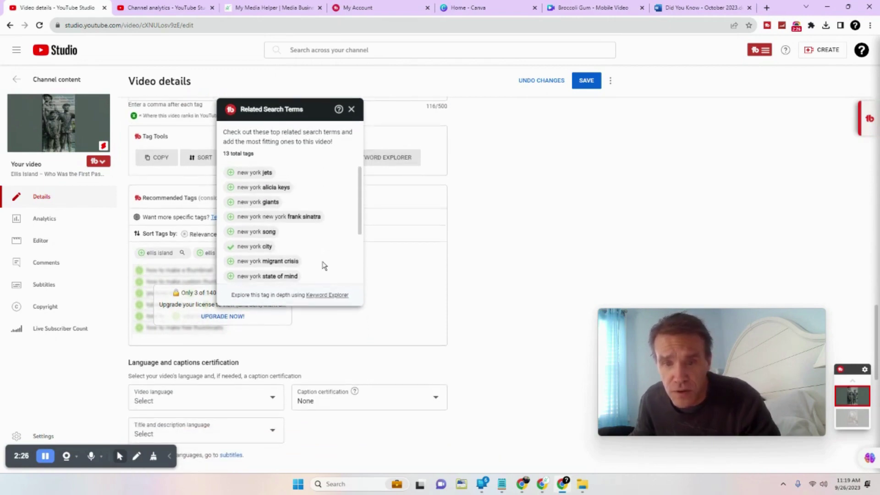
pyautogui.click(351, 110)
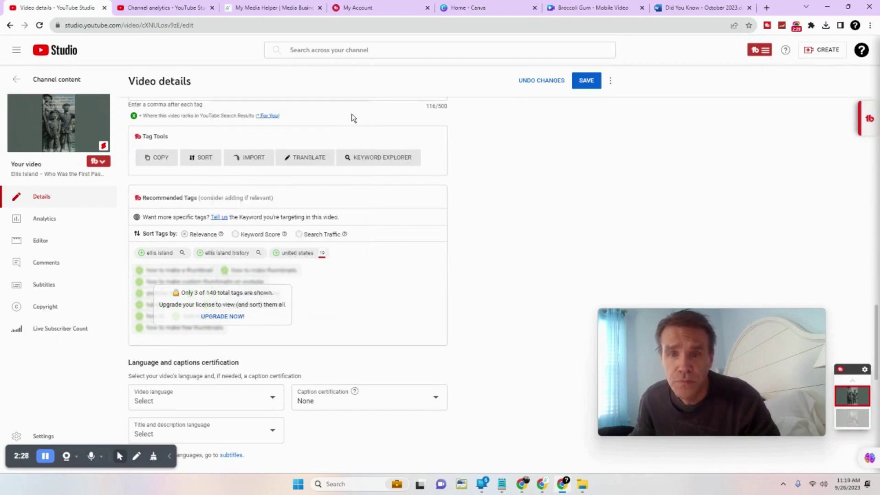
# - Add "immigrants" as a further tag and dismiss the related search terms window
pyautogui.scroll(3, 328, 216)
pyautogui.click(292, 228)
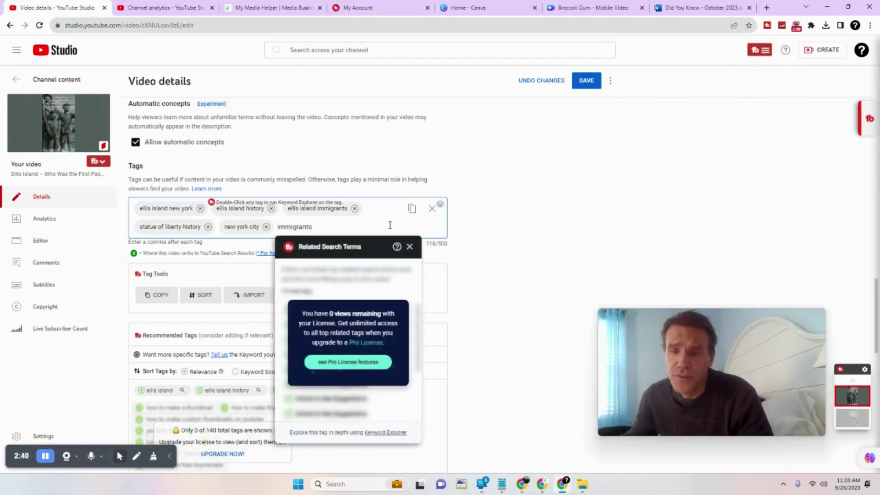
pyautogui.scroll(-1, 390, 225)
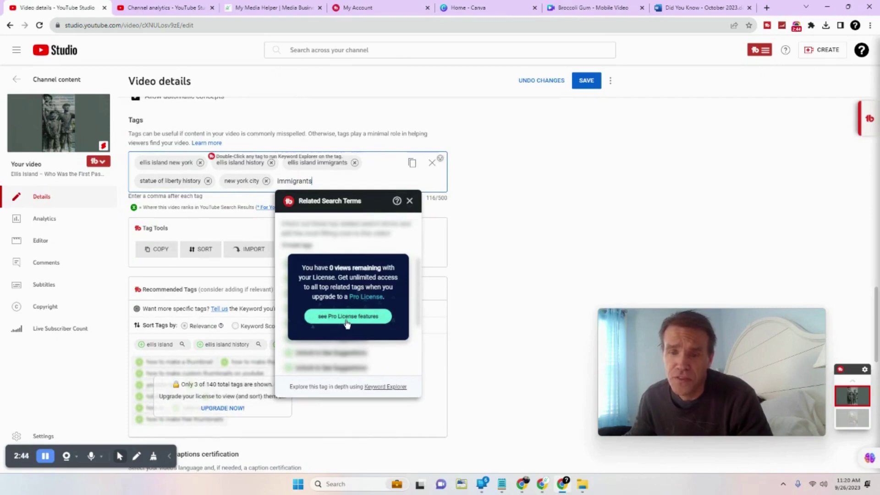
pyautogui.scroll(-1, 379, 313)
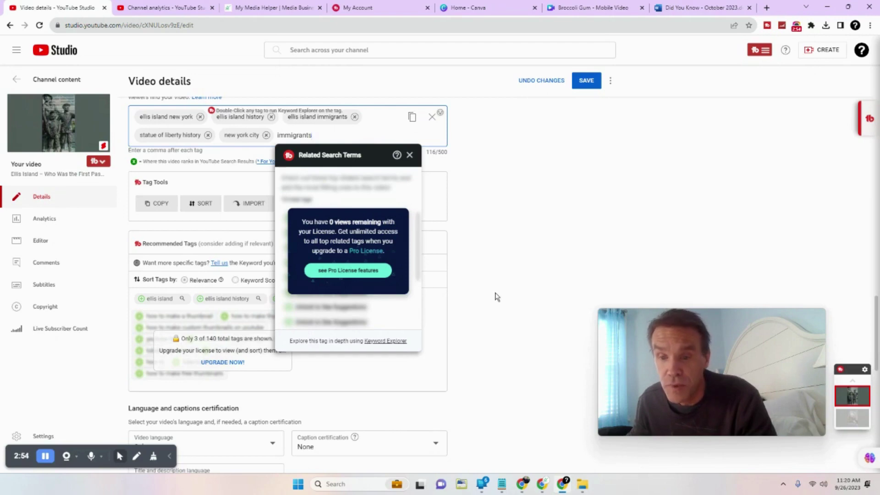
pyautogui.click(410, 156)
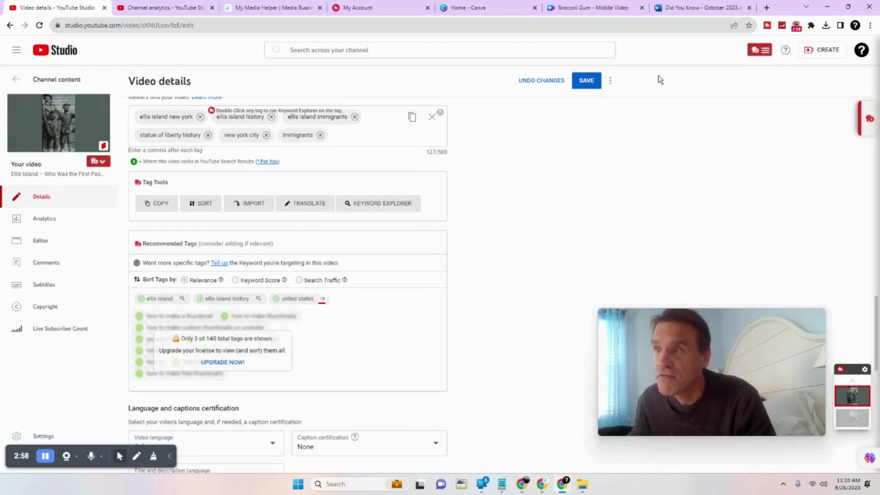
# - Search Google for "vidiq" in a new browser tab and open the vidIQ website
pyautogui.click(766, 8)
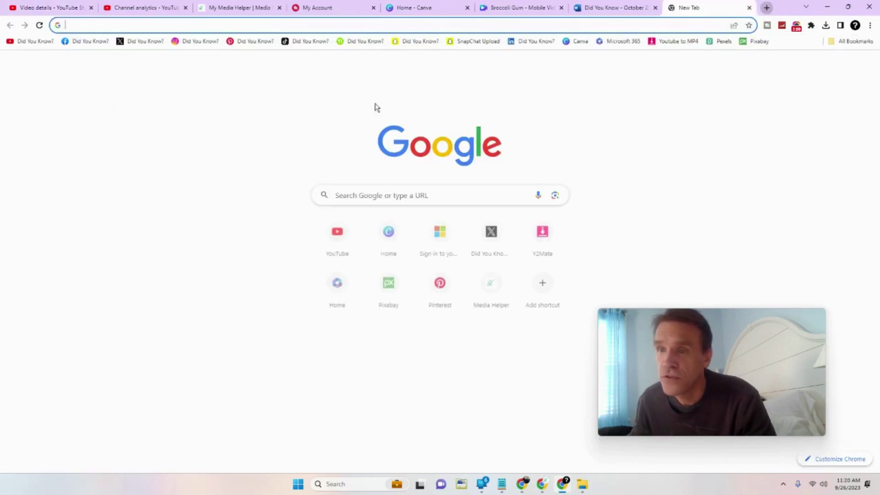
pyautogui.click(338, 194)
pyautogui.write('vidiq')
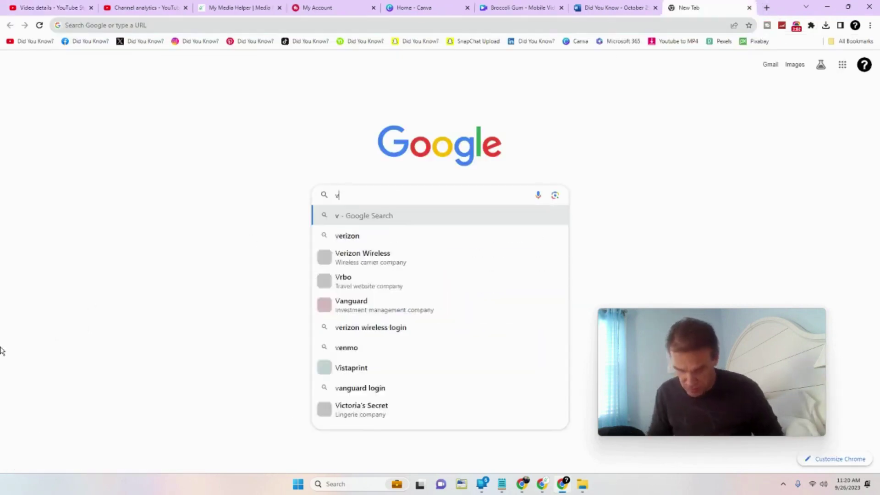
pyautogui.press('Return')
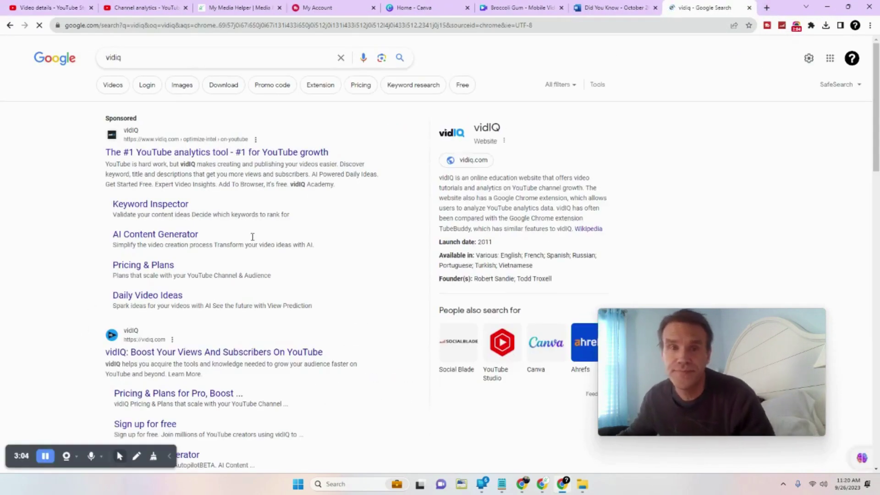
pyautogui.click(130, 353)
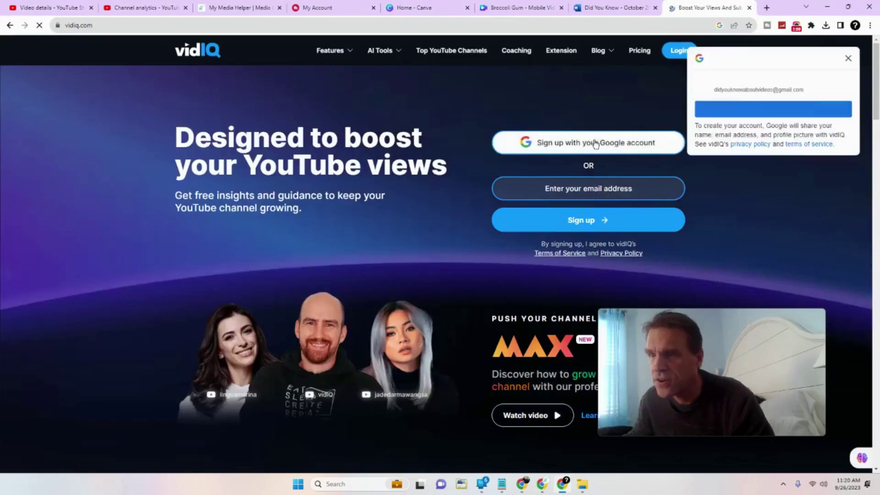
# - Sign up for vidIQ with the Google account, add the YouTube channel, and allow vidIQ to access it
pyautogui.click(595, 144)
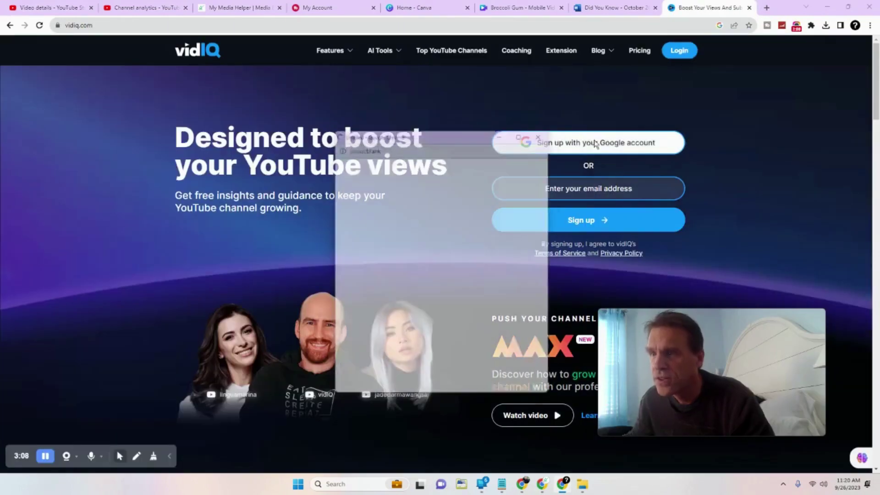
pyautogui.click(409, 260)
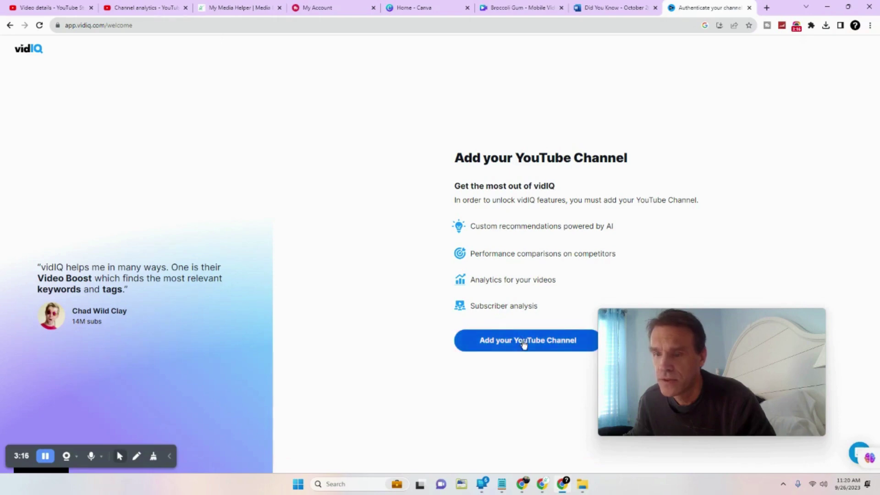
pyautogui.click(524, 345)
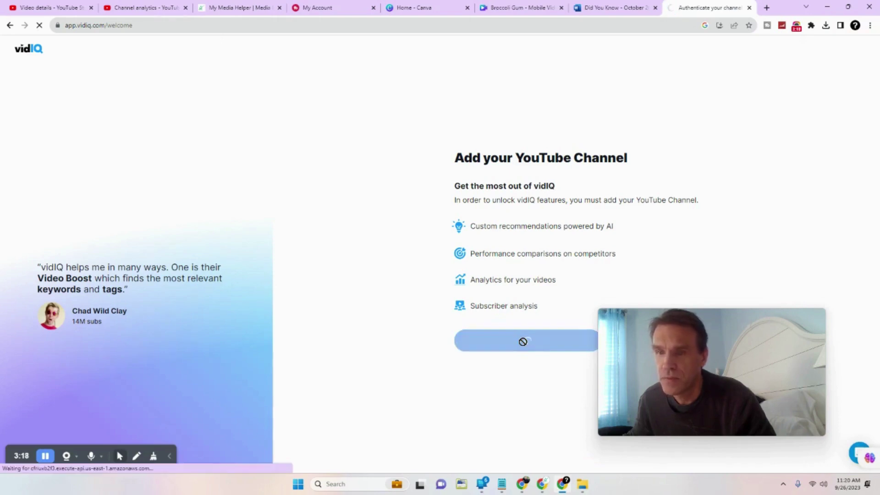
pyautogui.click(416, 252)
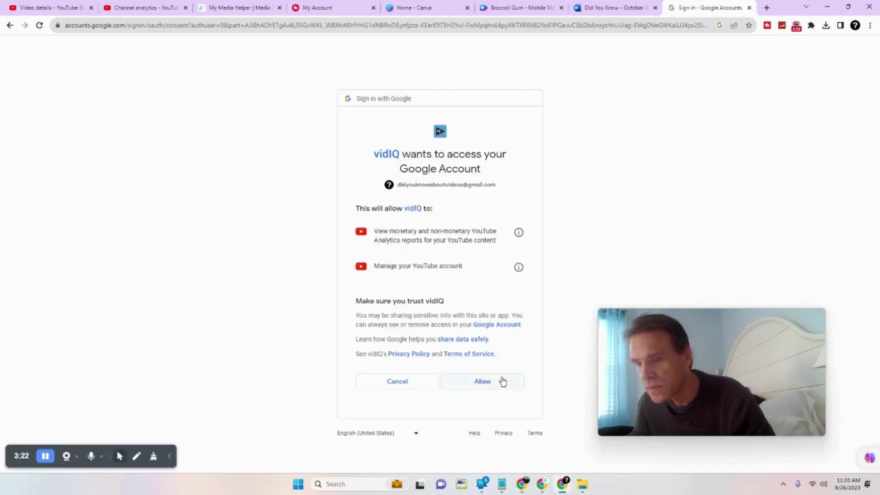
pyautogui.click(502, 381)
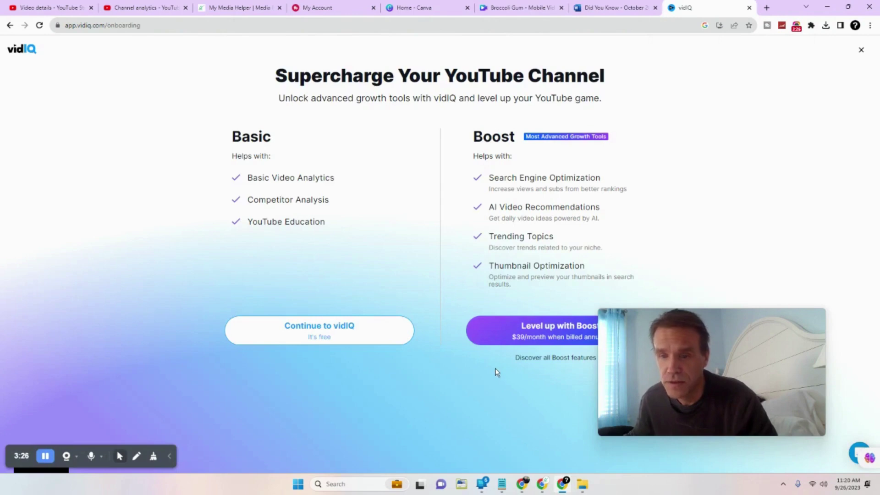
# - Continue to vidIQ with the free Basic plan and dismiss the welcome and keyword windows
pyautogui.click(310, 328)
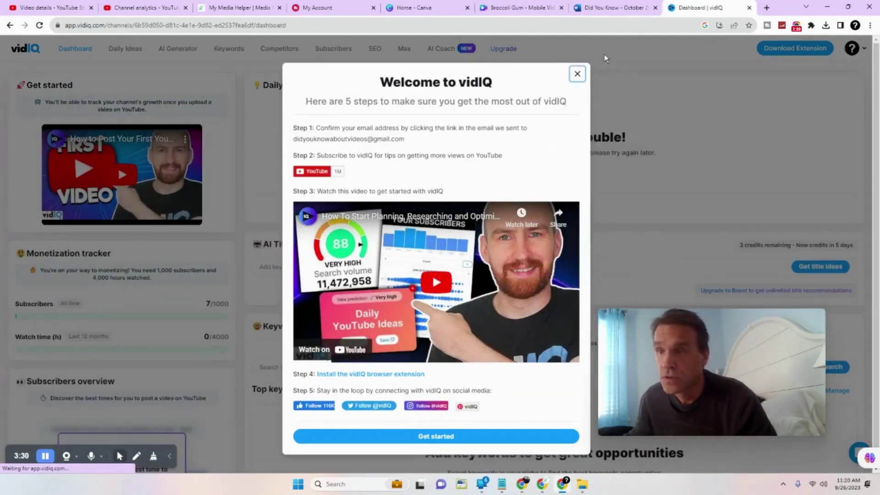
pyautogui.click(577, 73)
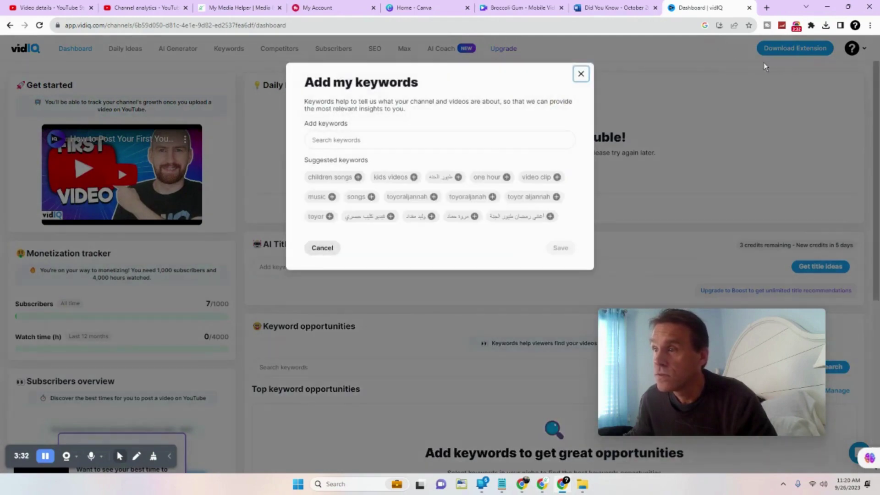
pyautogui.click(580, 74)
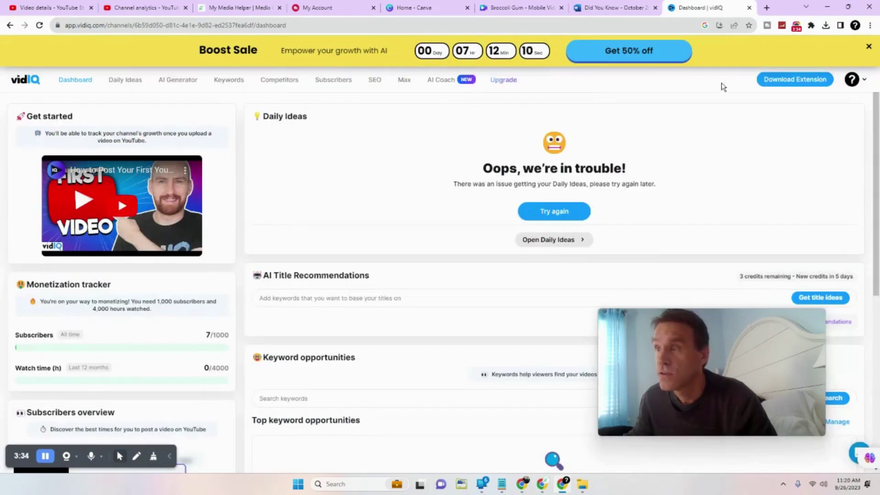
# - Install the vidIQ Vision for YouTube extension from the Chrome Web Store, pin it, and close its introductory video page
pyautogui.click(795, 79)
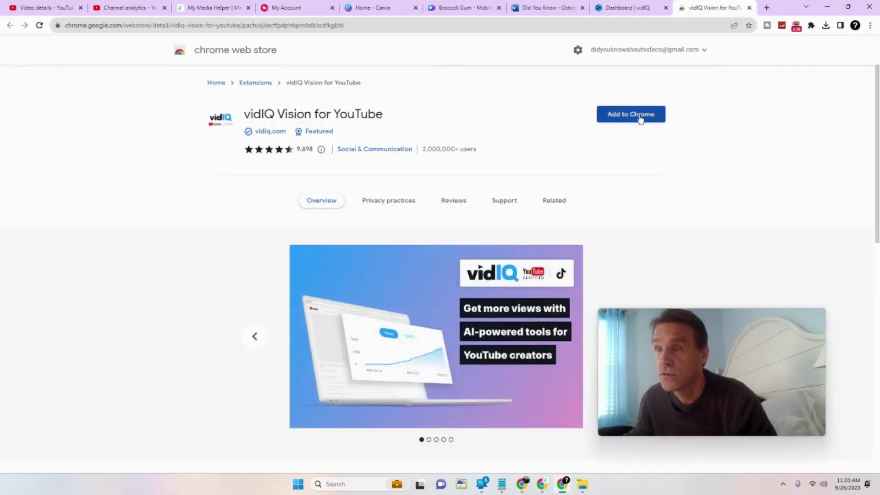
pyautogui.click(640, 118)
pyautogui.click(510, 115)
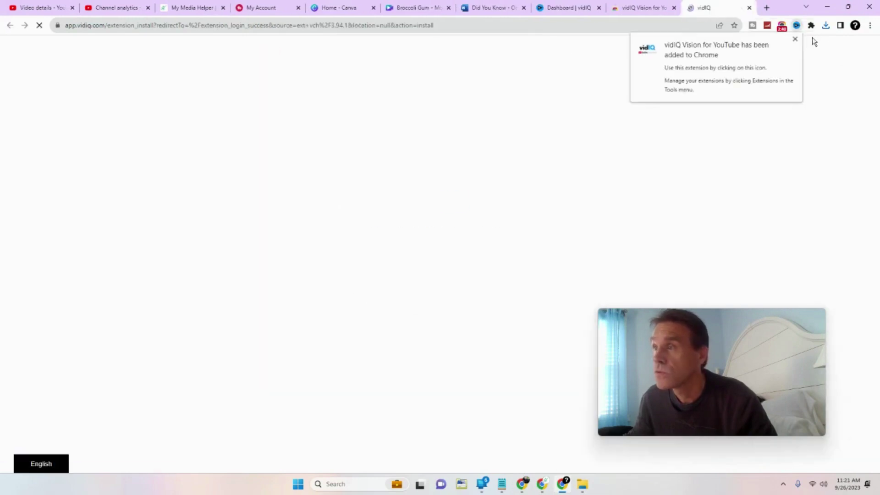
pyautogui.click(795, 41)
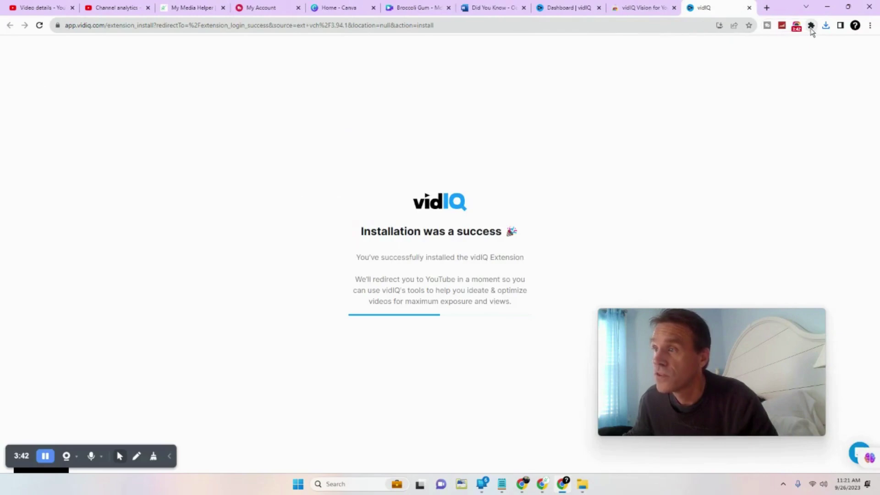
pyautogui.click(811, 25)
pyautogui.click(789, 128)
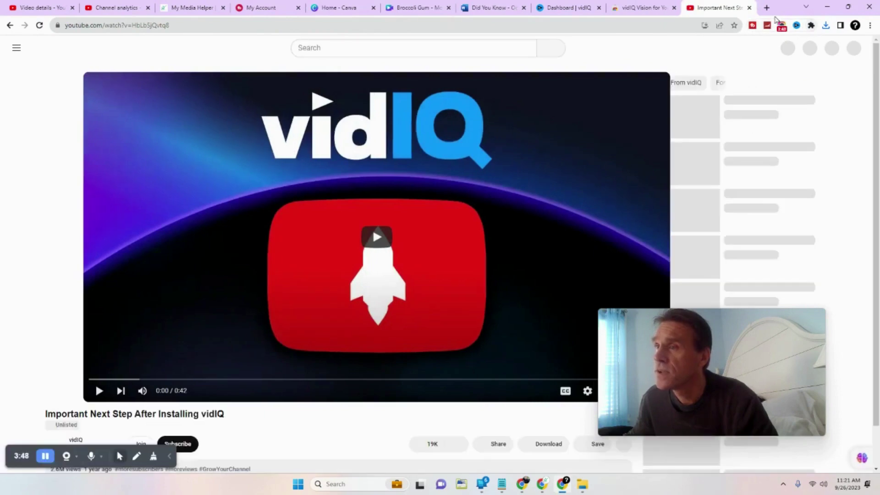
pyautogui.click(748, 8)
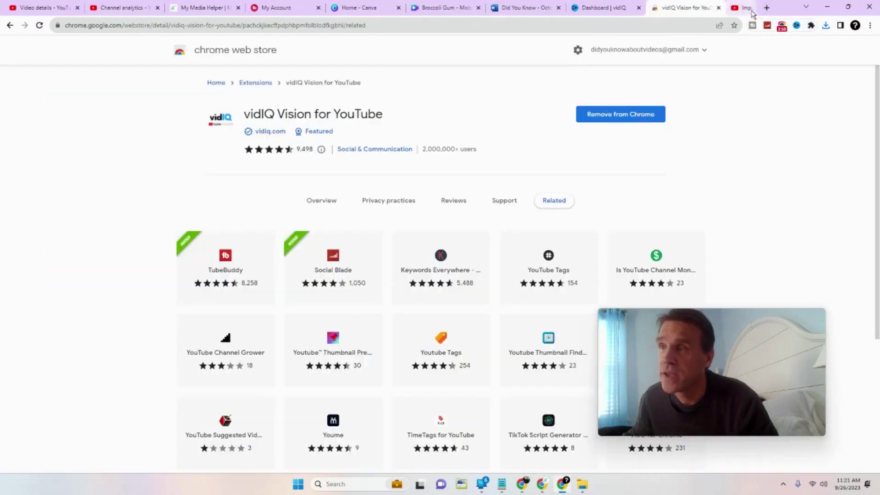
# - Return to the video details in YouTube Studio, save the tag changes, and reload the page
pyautogui.click(41, 7)
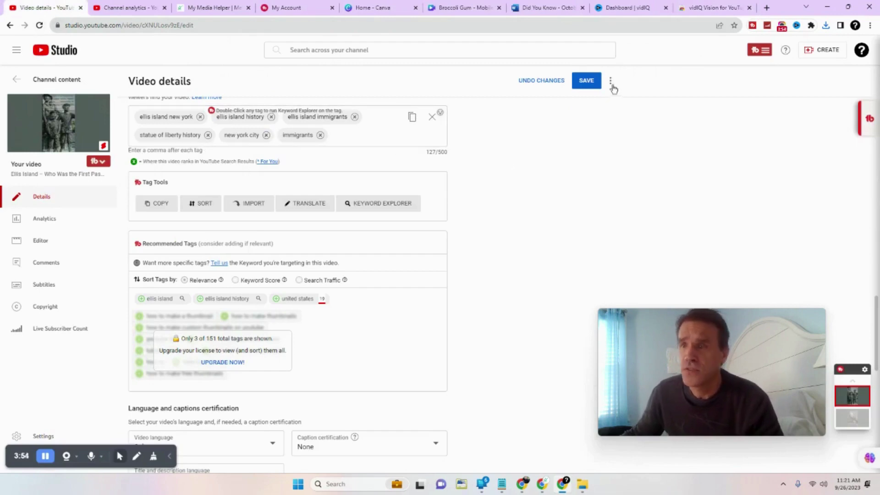
pyautogui.click(594, 84)
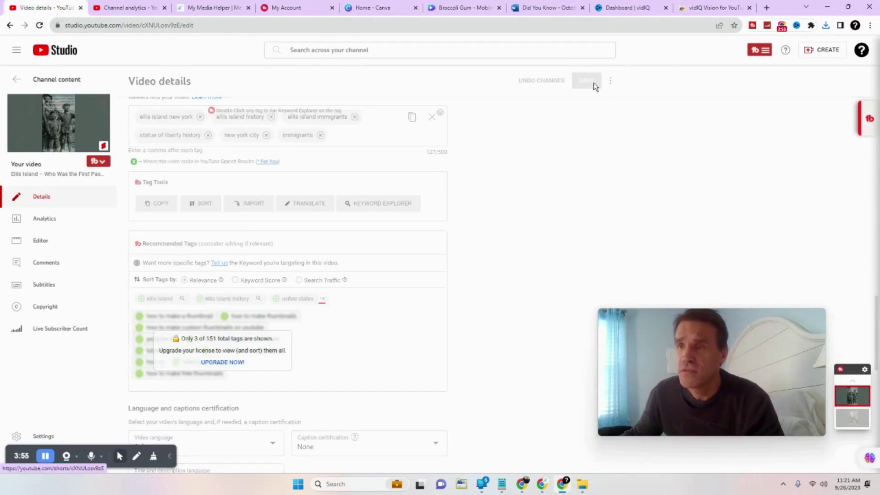
pyautogui.click(39, 24)
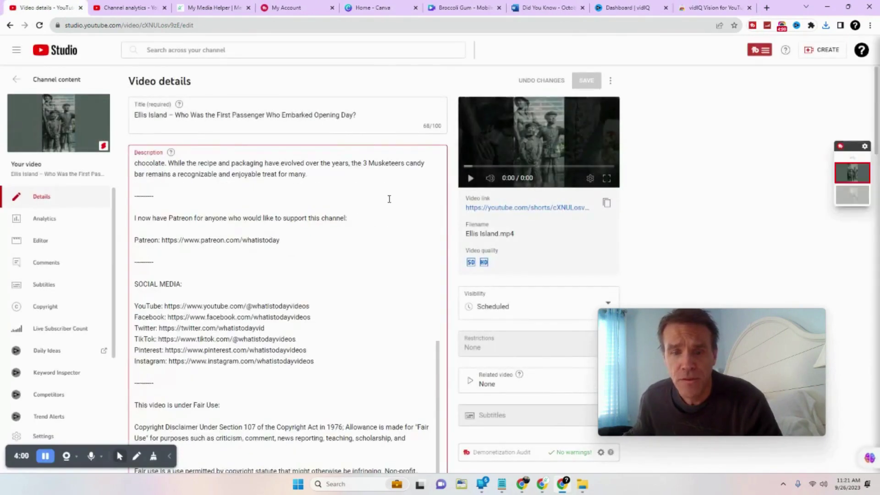
# - Enter "immigration" in the video's tags and add the matching vidIQ suggestion "immigration"
pyautogui.scroll(-15, 389, 199)
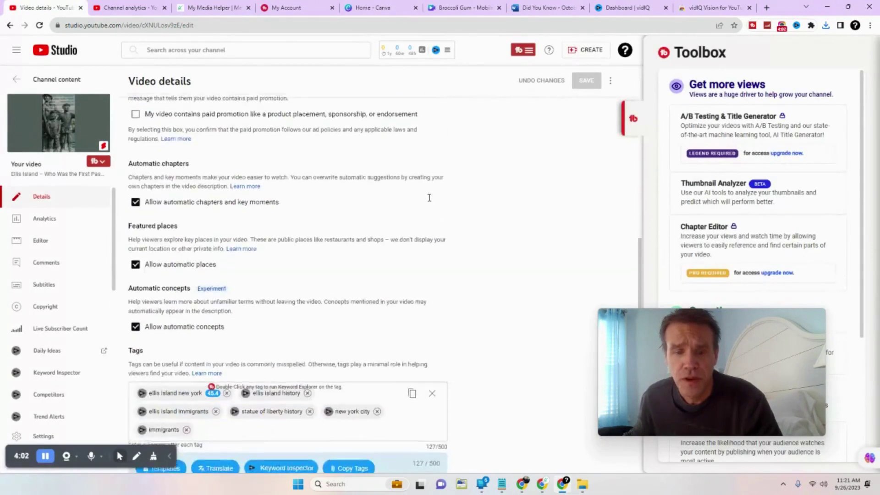
pyautogui.scroll(-9, 429, 197)
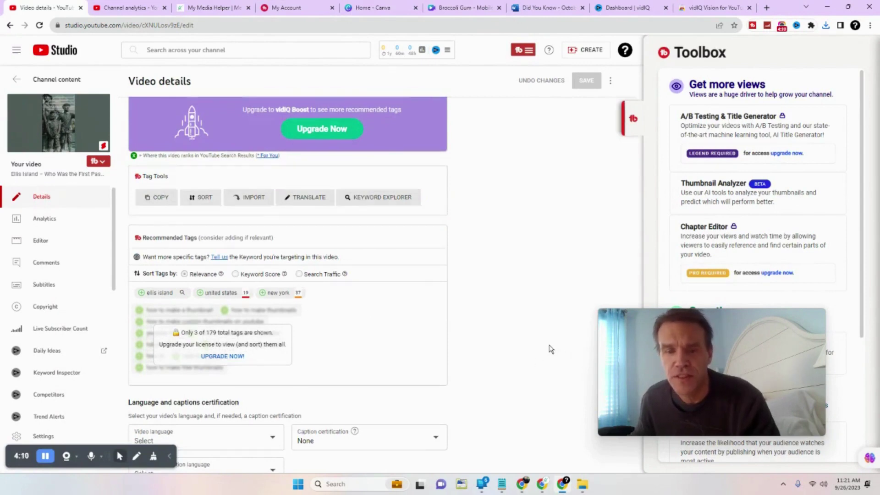
pyautogui.scroll(5, 545, 346)
pyautogui.click(253, 199)
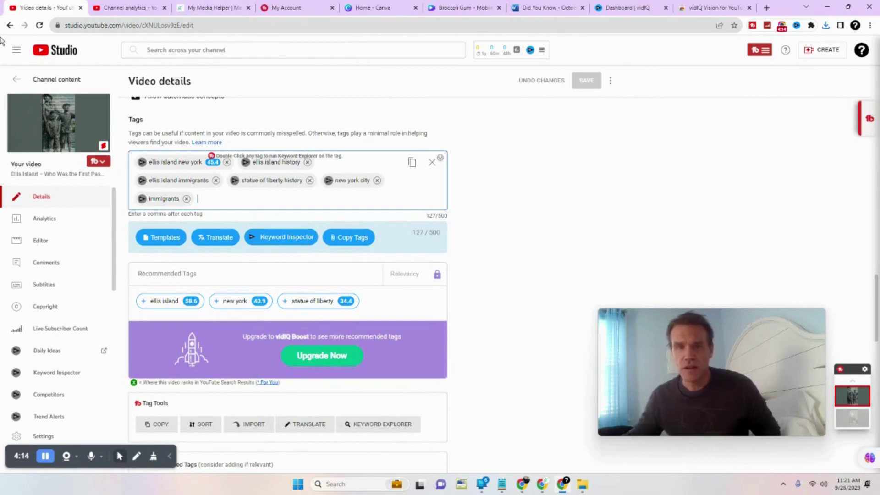
pyautogui.write('immigr')
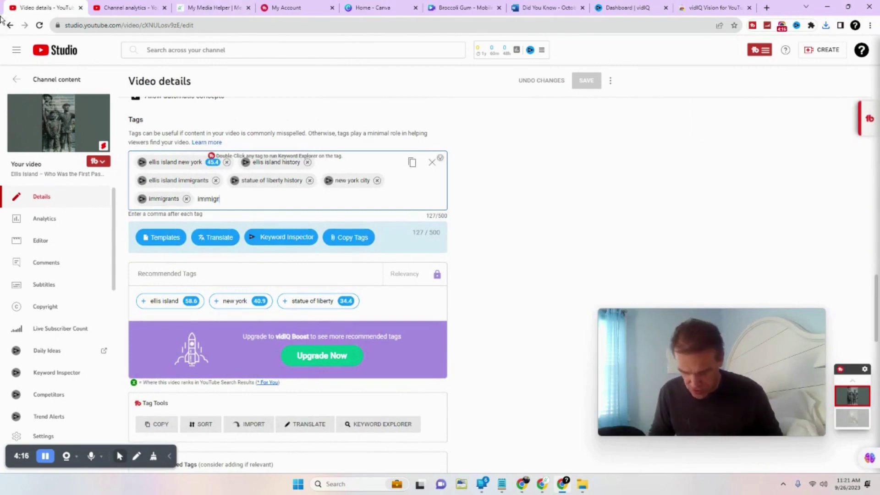
pyautogui.write('ation')
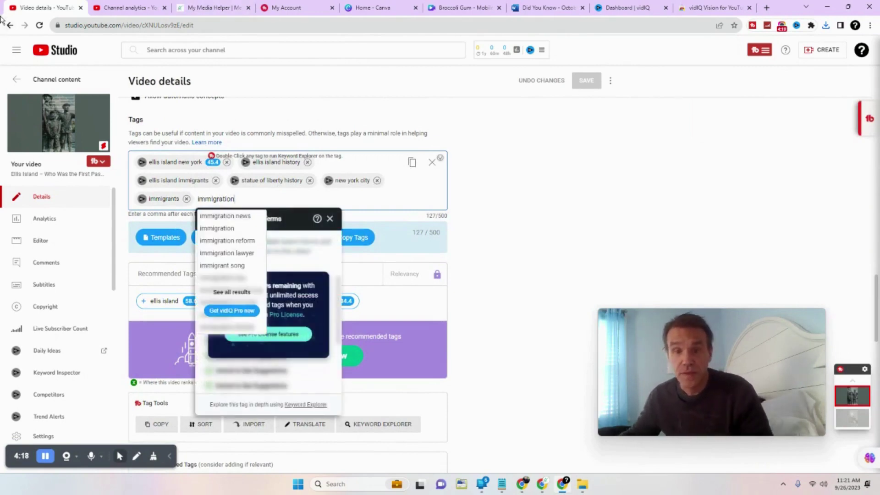
pyautogui.click(231, 228)
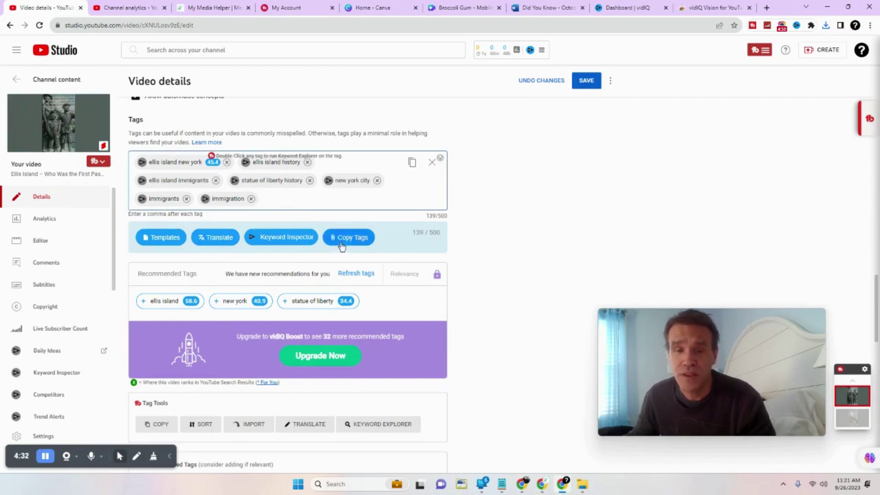
# - Remove the TubeBuddy extension from Chrome, and save and reload the video's details
pyautogui.scroll(-4, 344, 240)
pyautogui.scroll(5, 339, 242)
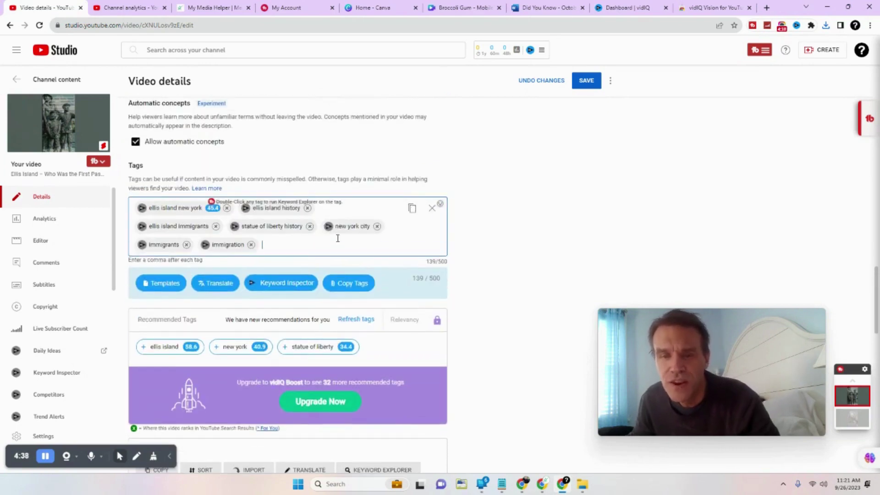
pyautogui.rightClick(752, 25)
pyautogui.click(785, 74)
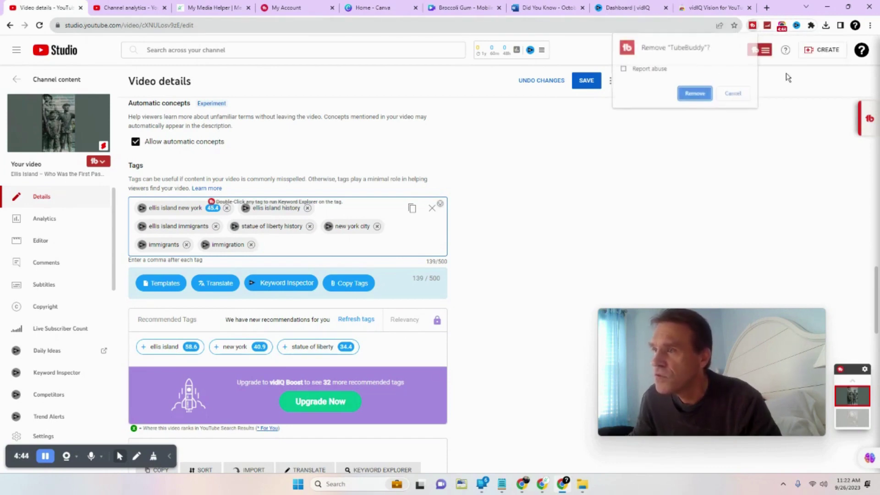
pyautogui.click(695, 93)
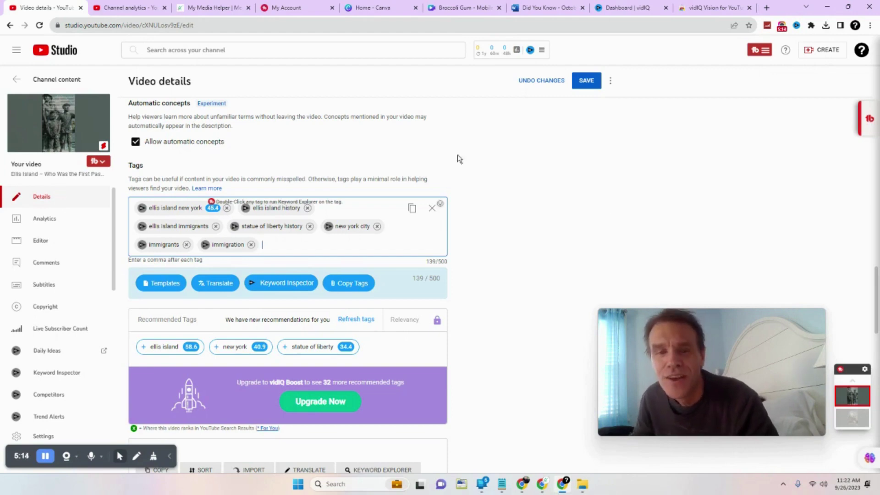
pyautogui.click(588, 80)
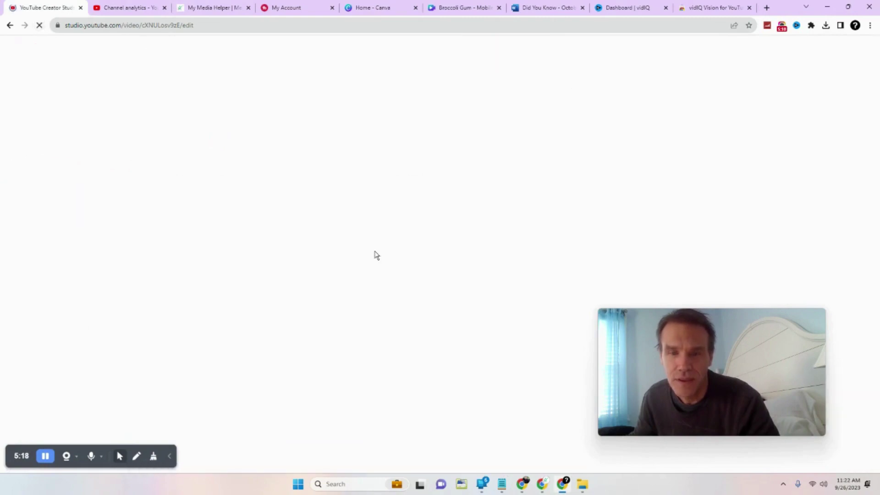
# - Add the vidIQ-suggested tag "ellis island history of immigration" to the video's tags
pyautogui.scroll(-20, 375, 252)
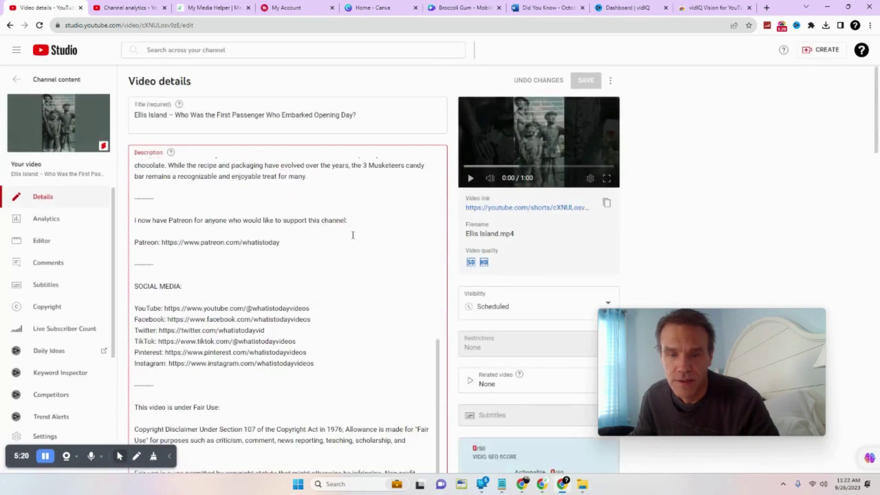
pyautogui.scroll(-8, 438, 174)
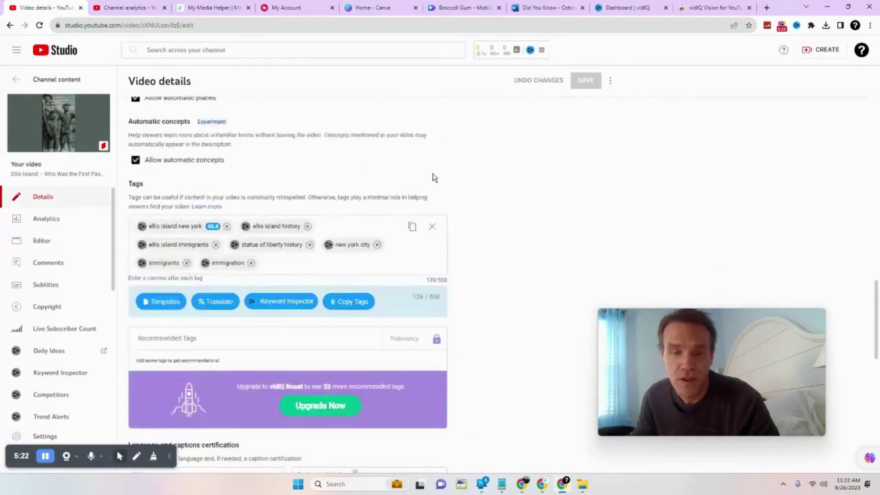
pyautogui.click(286, 157)
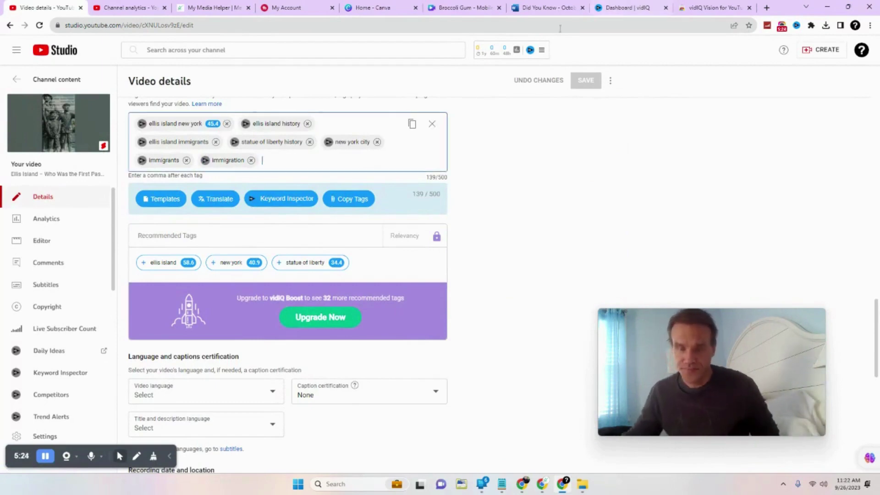
pyautogui.write('ellis island history of immigration')
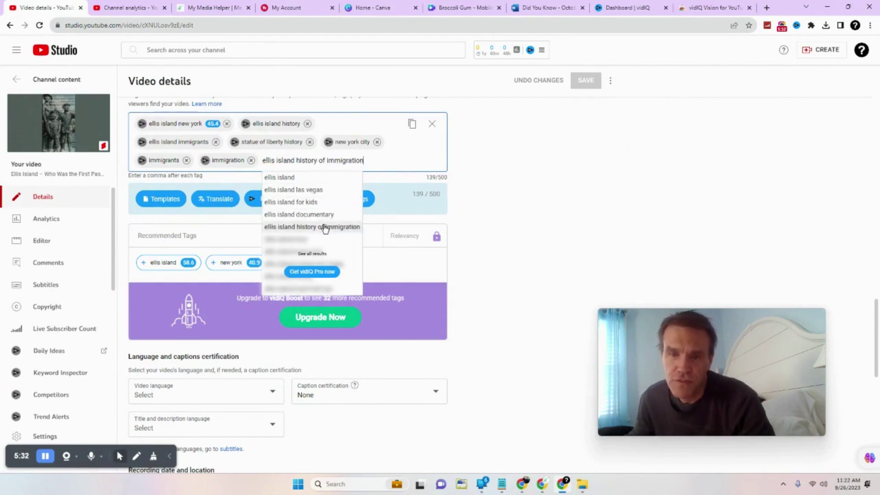
pyautogui.click(325, 227)
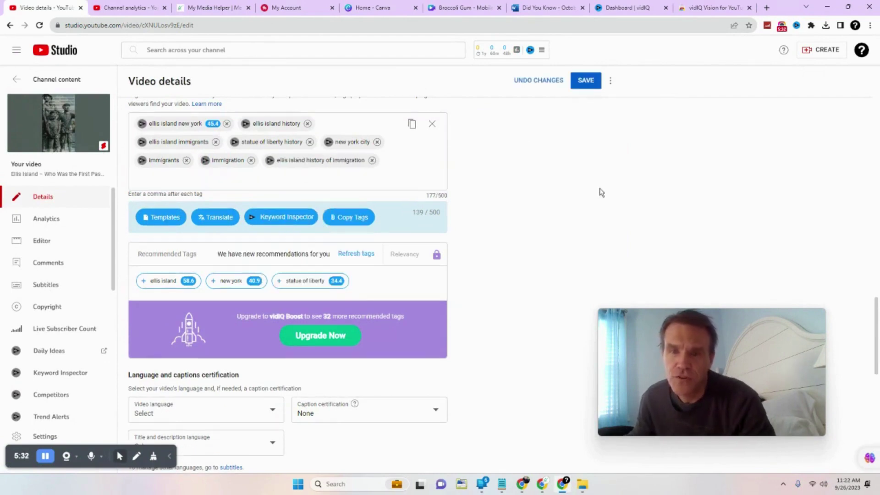
# - Save the updated Ellis Island tags in the video's details and review the tag list
pyautogui.click(586, 81)
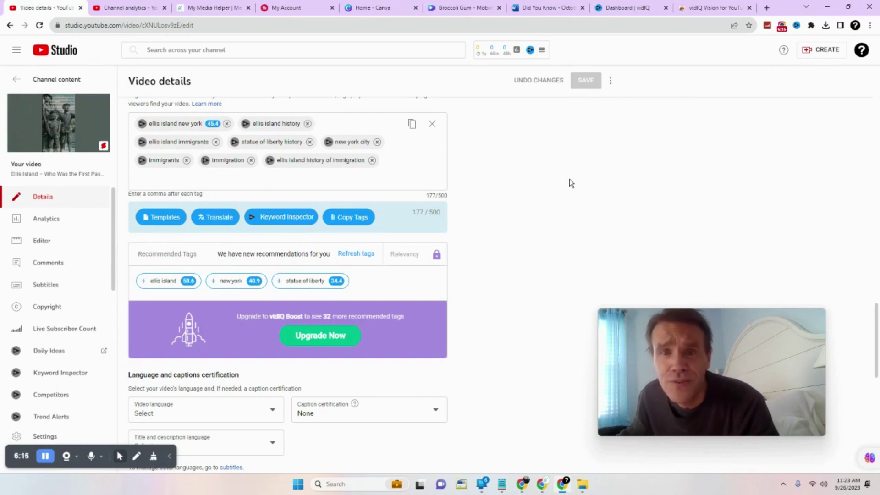
pyautogui.scroll(2, 566, 182)
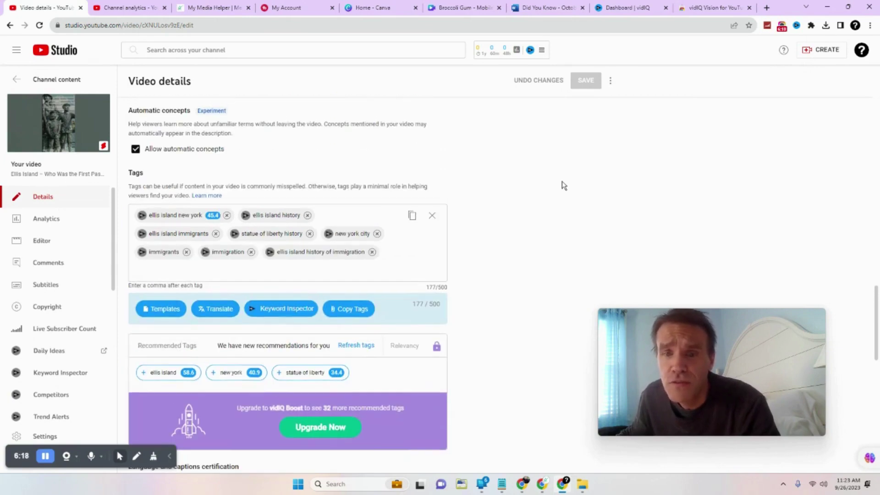
pyautogui.scroll(-2, 565, 184)
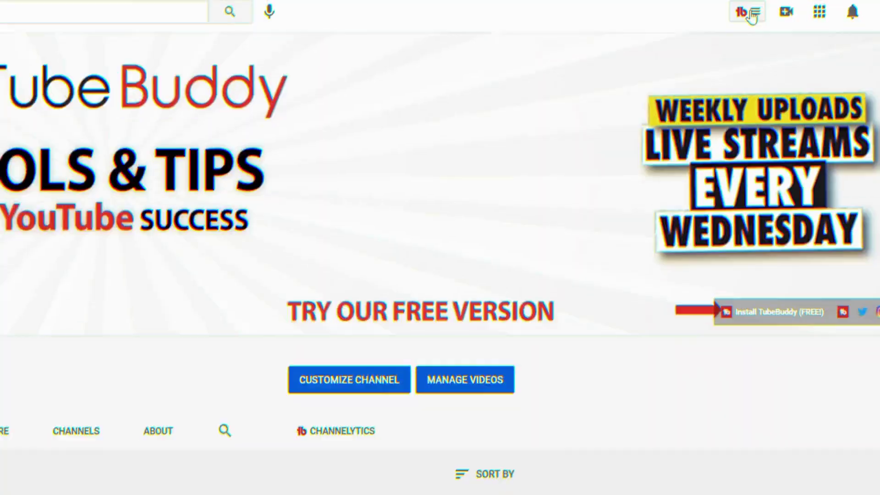
# - Request the TubeBuddy extension from the Chrome Web Store and open its tools for a video in the channel's video list
pyautogui.click(751, 13)
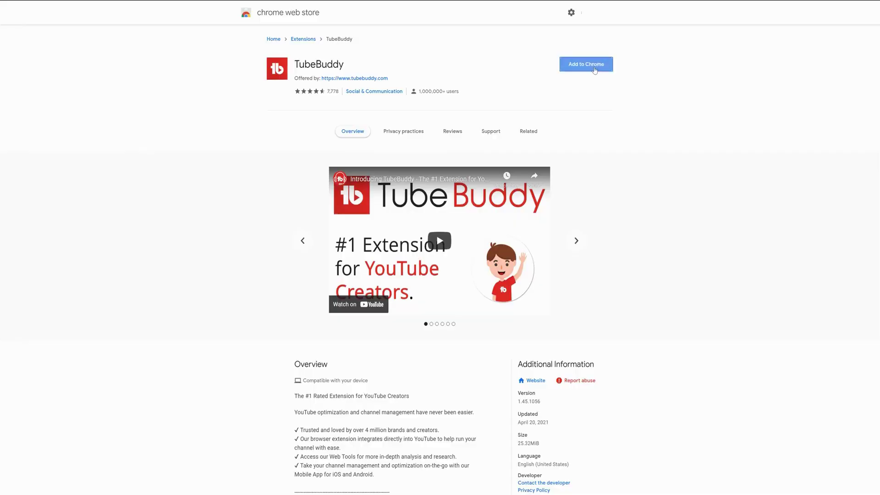
pyautogui.click(585, 65)
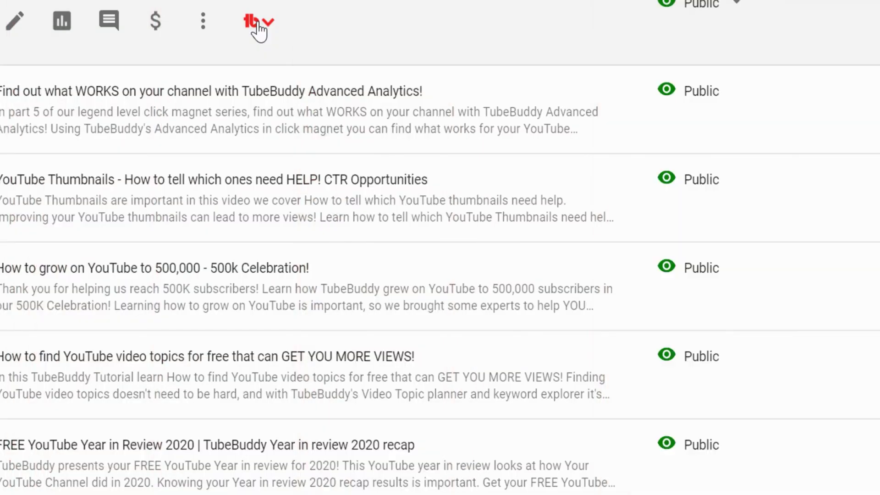
pyautogui.click(256, 22)
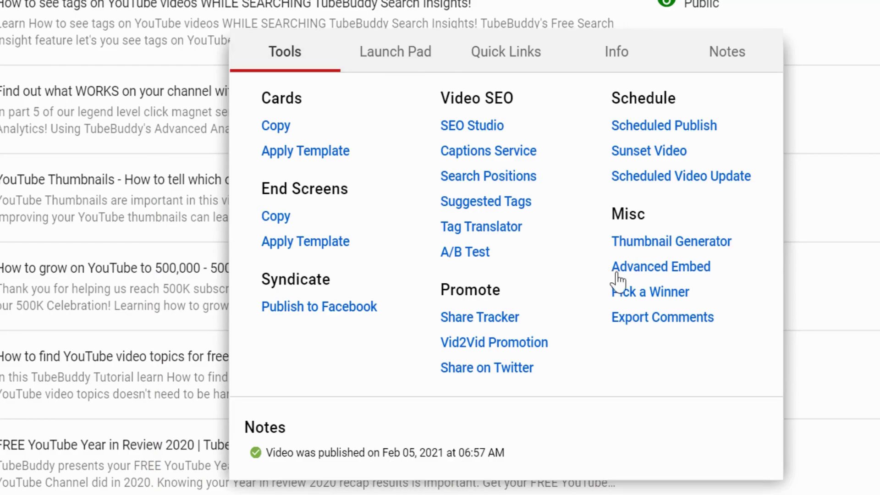
pyautogui.click(615, 271)
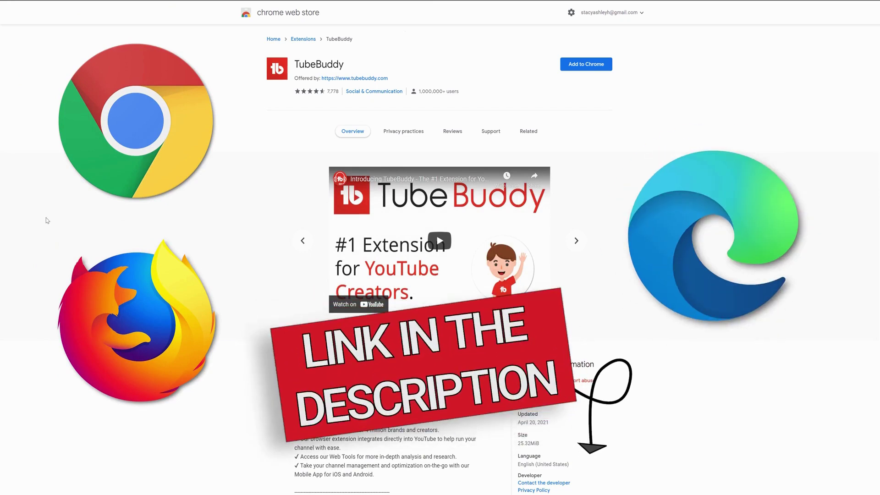
# - Add the TubeBuddy extension to Chrome and open its main menu on the YouTube channel page
pyautogui.click(586, 65)
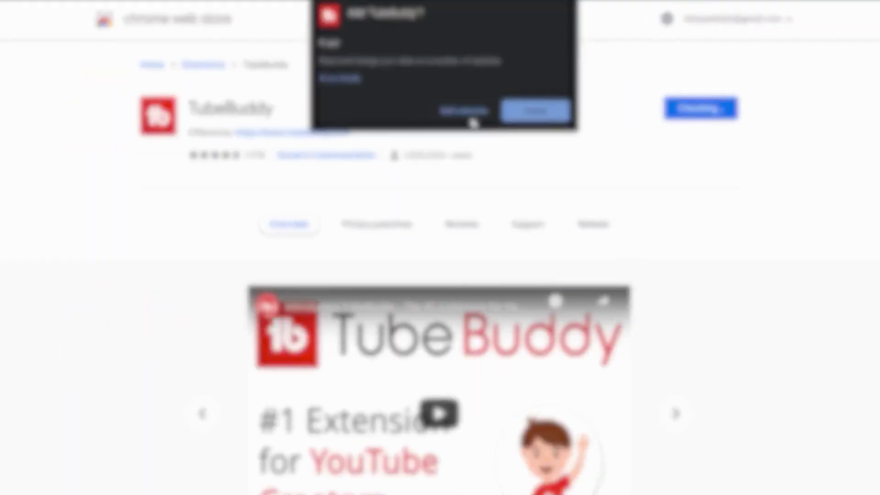
pyautogui.click(464, 111)
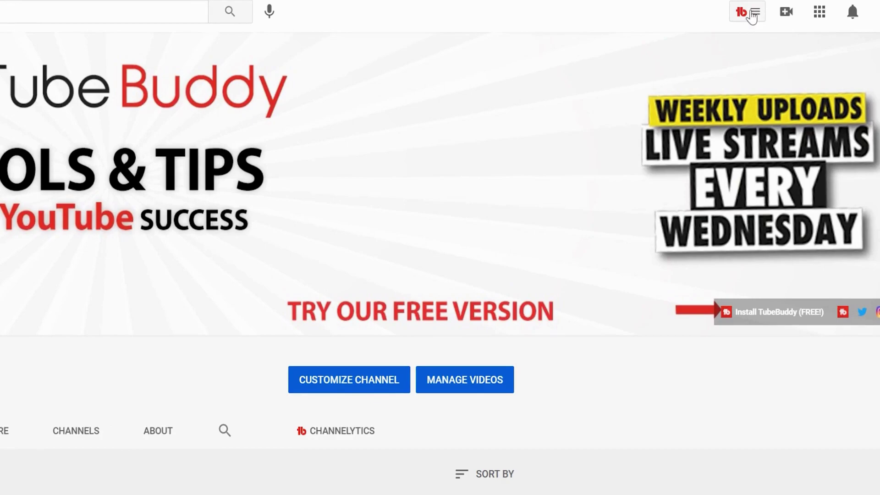
pyautogui.click(752, 18)
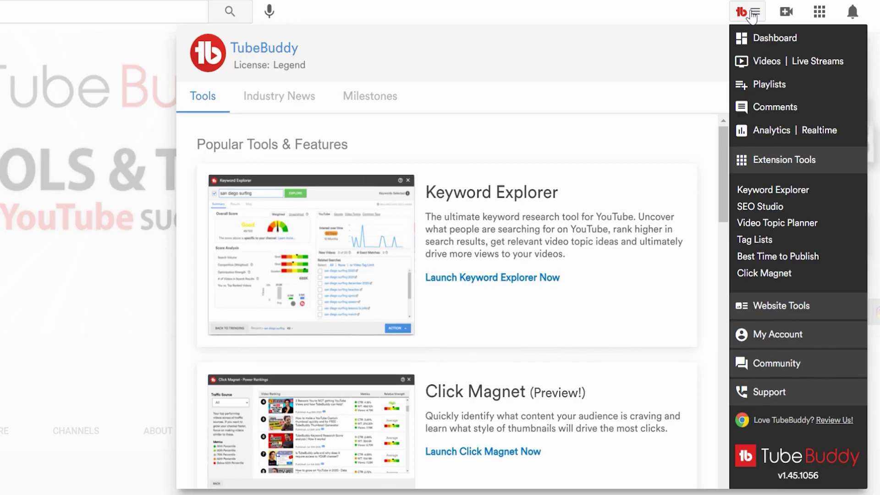